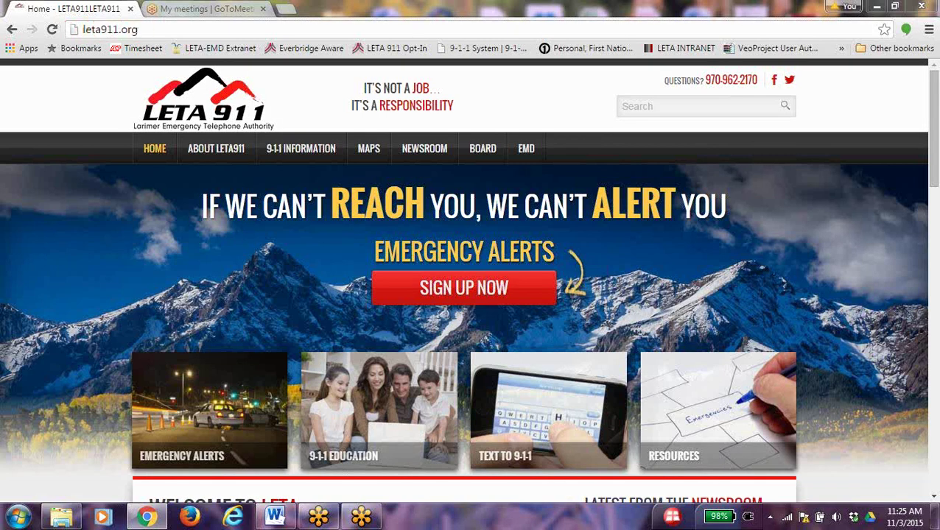
Accept the disclaimer and start the LETA 911 emergency alerts sign-up
click(462, 289)
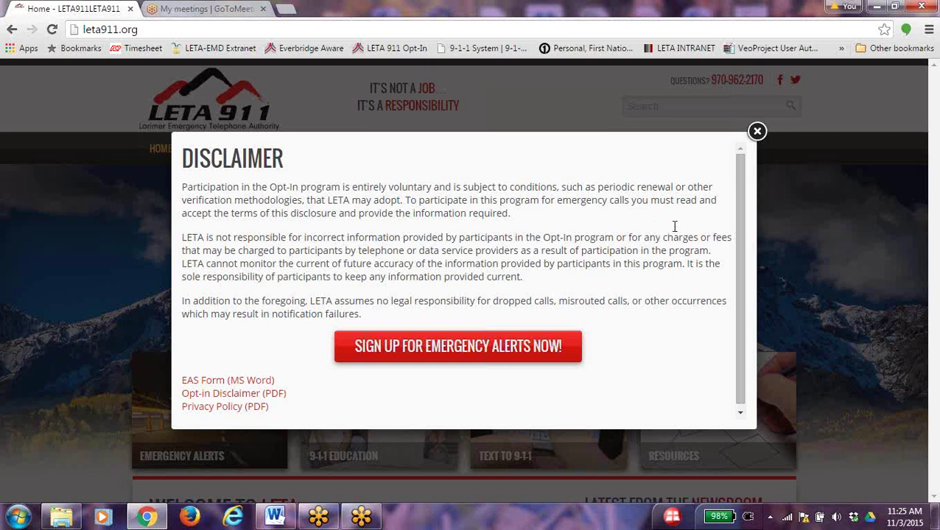
click(450, 357)
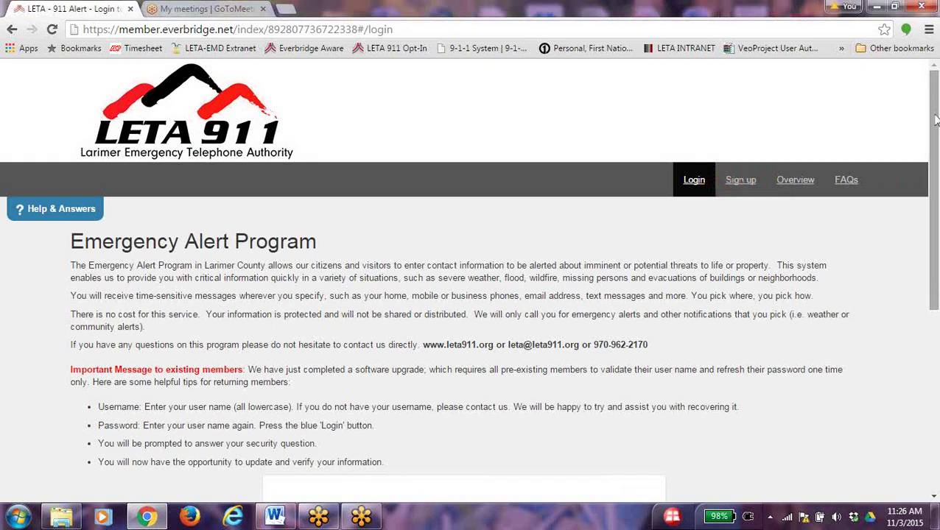
Scroll the login page down past the login box toward the Sign up link
drag(934, 125, 935, 297)
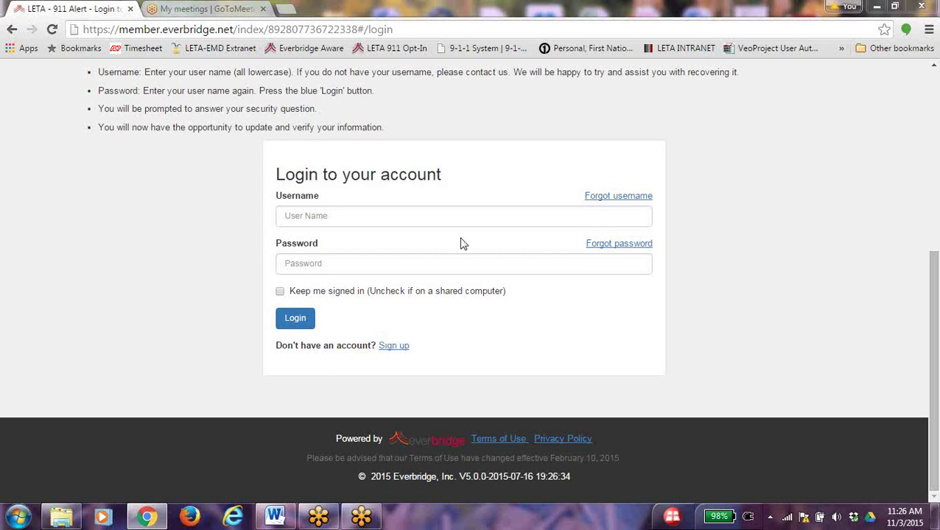
Open the registration form and enter a username, adding a hyphen after it was rejected as taken
click(390, 347)
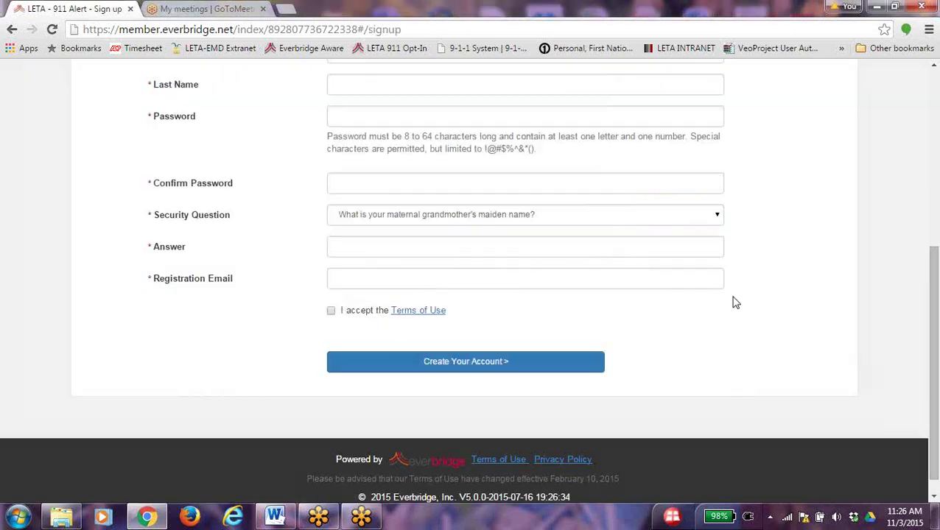
drag(933, 289, 932, 111)
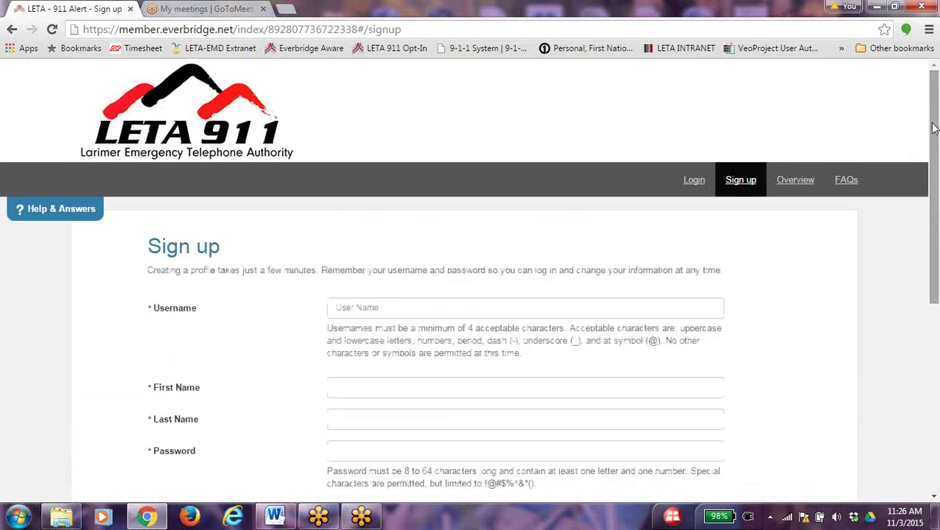
click(459, 304)
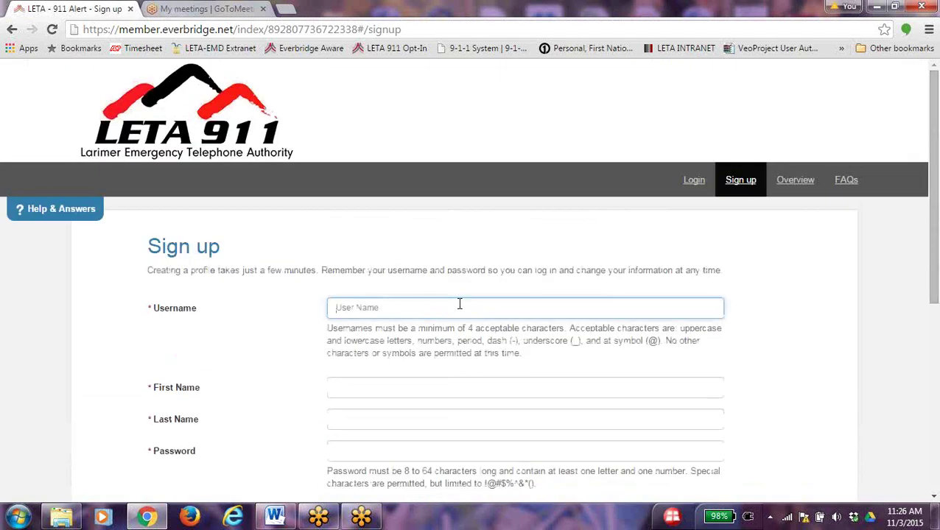
text(Let)
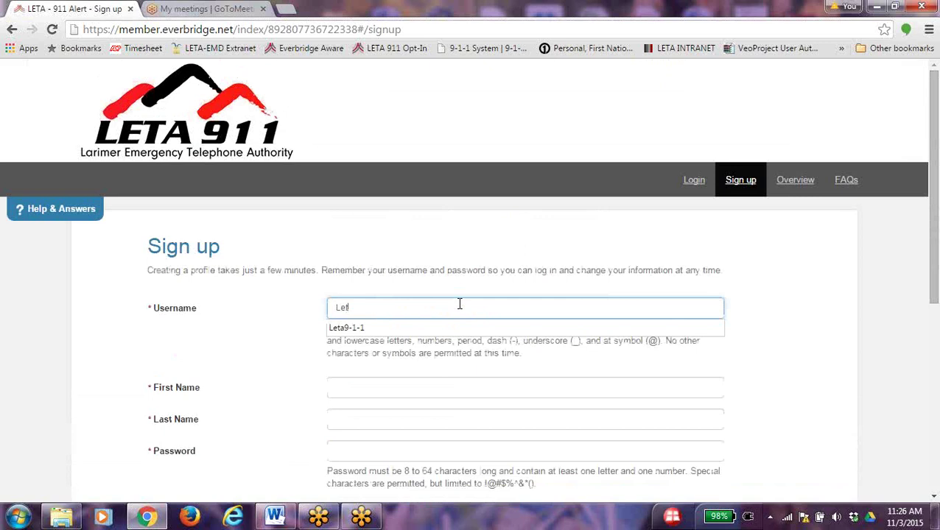
text(a9-1-1)
click(772, 345)
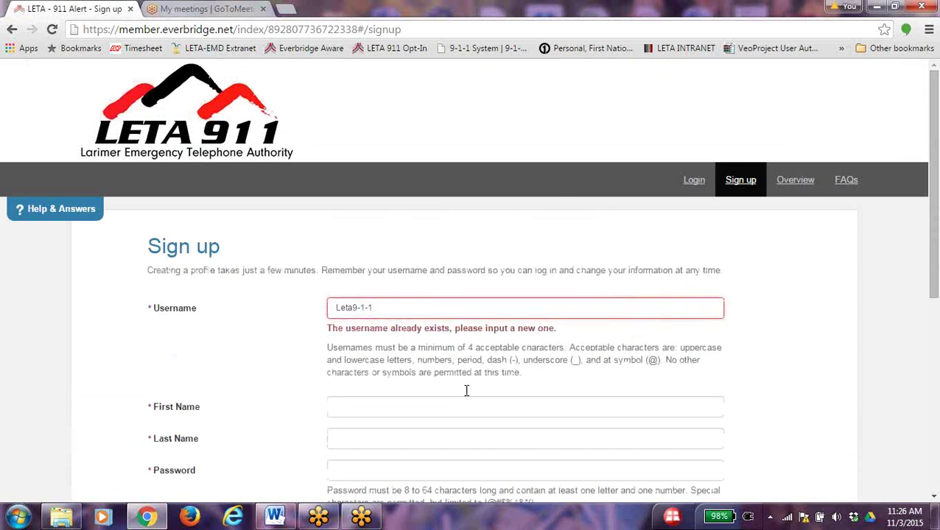
click(353, 310)
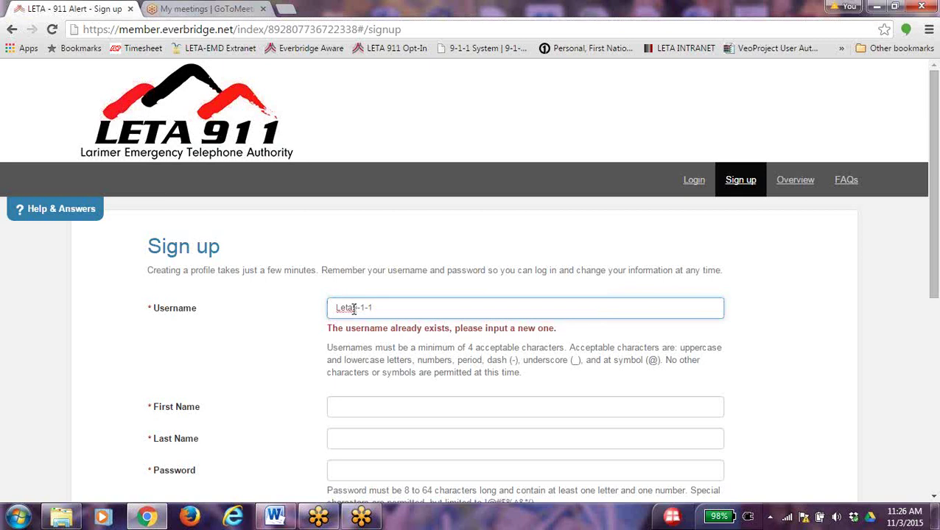
text(-)
Fill in the First Name and Last Name fields with demo details
click(351, 404)
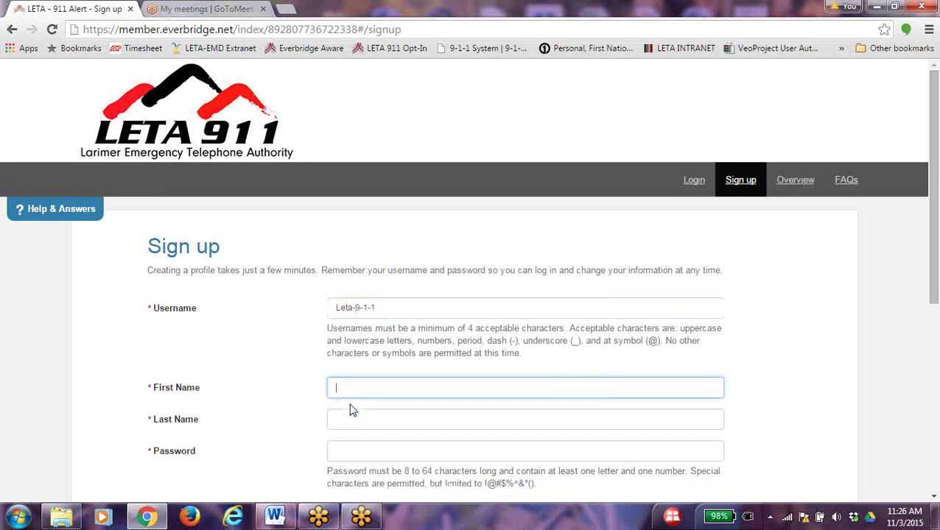
text(Leta)
key(Tab)
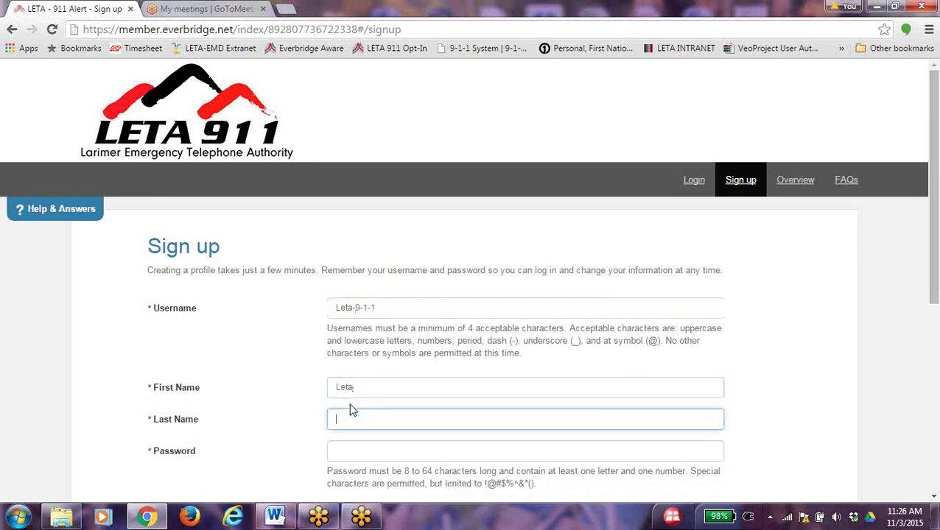
text(Demo)
click(772, 396)
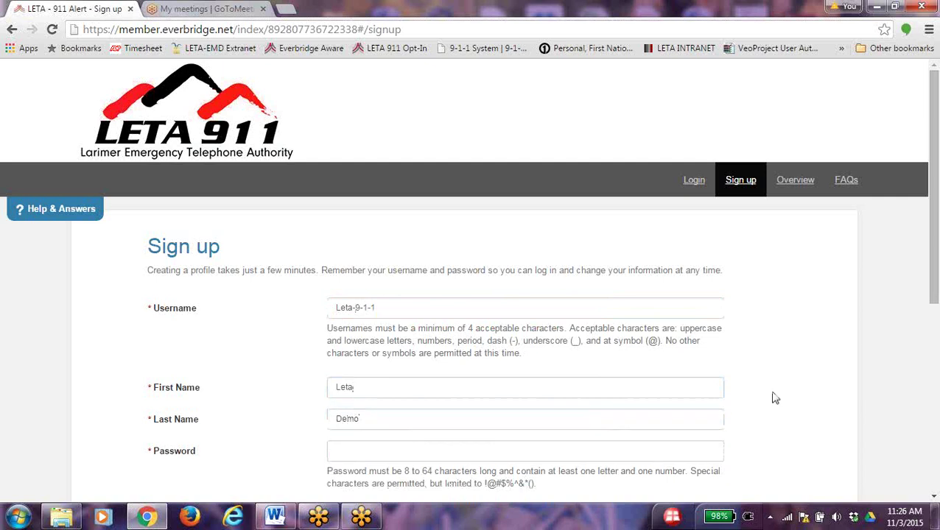
Enter the account password in both the Password and Confirm Password fields
scroll(759, 415, down, 3)
click(371, 244)
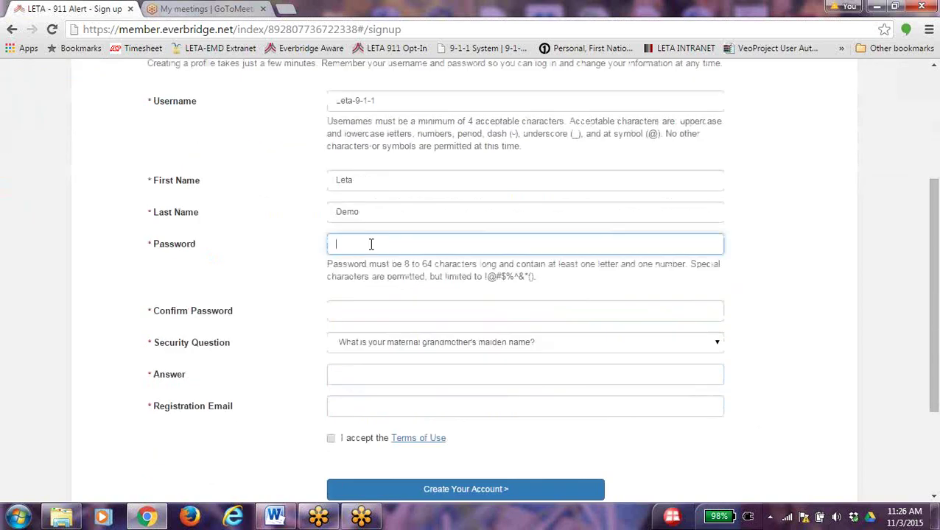
text(L)
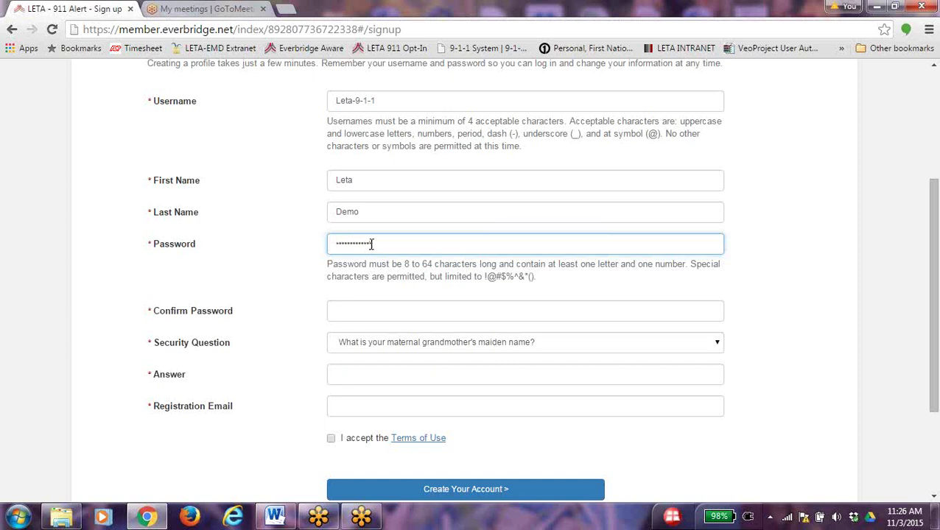
key(Tab)
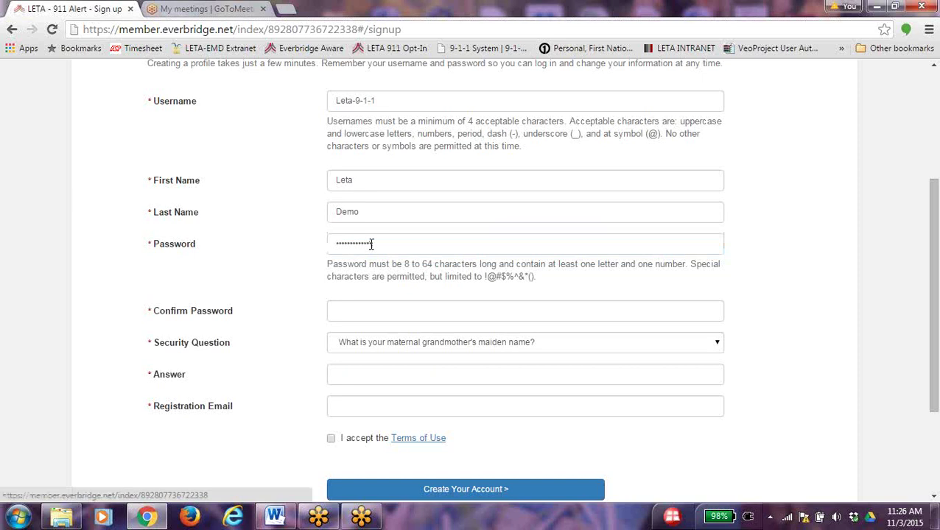
click(428, 310)
text(L)
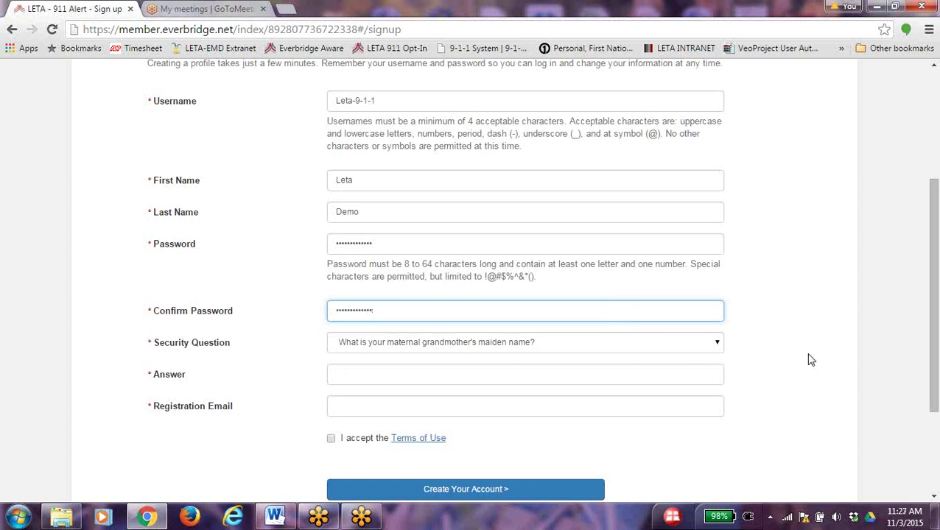
Choose 'Where was your first job?' as the security question and enter its answer
click(716, 344)
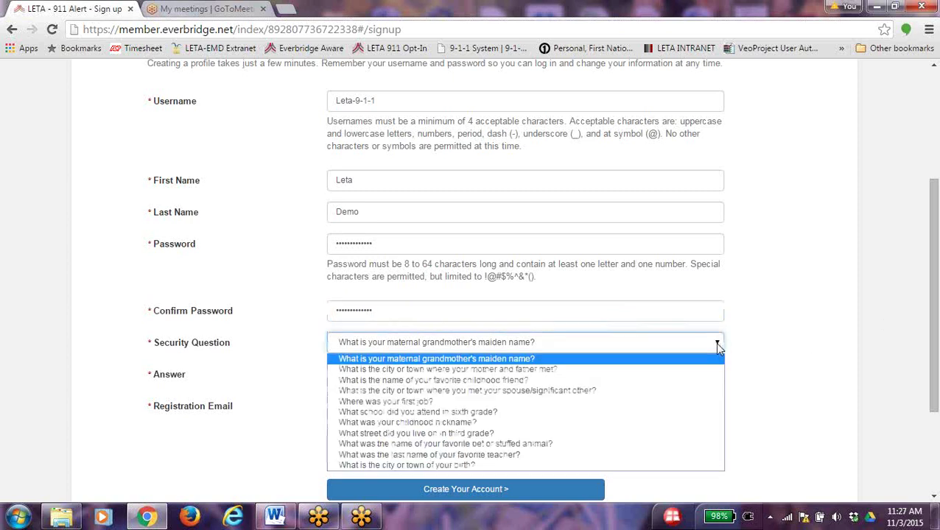
click(426, 402)
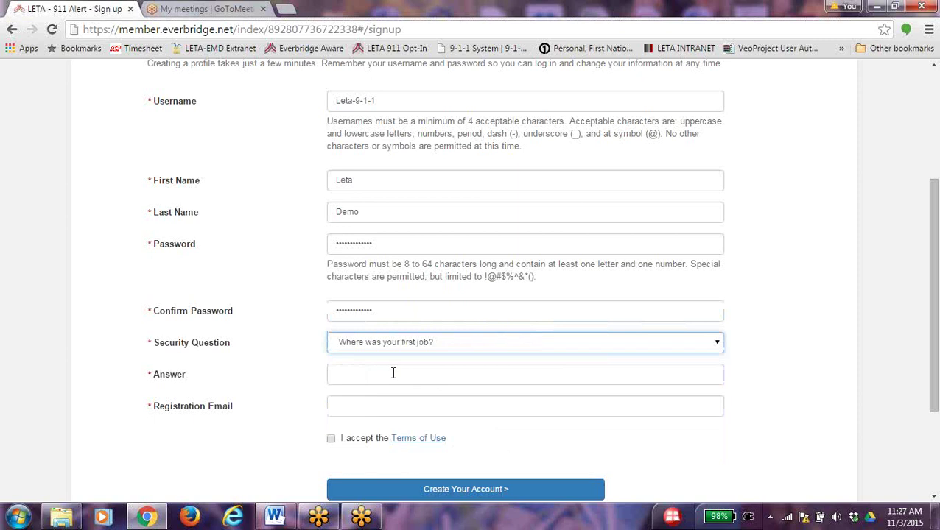
click(393, 373)
text(LETA)
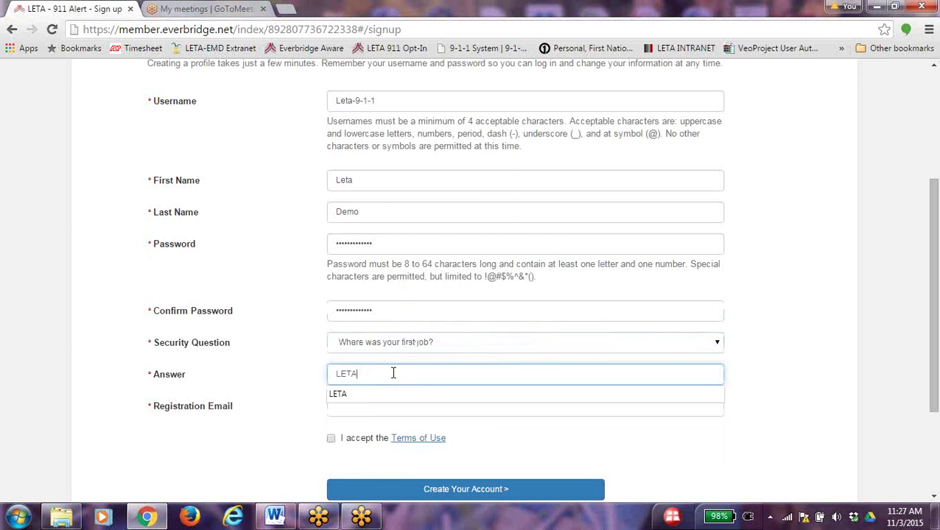
click(694, 385)
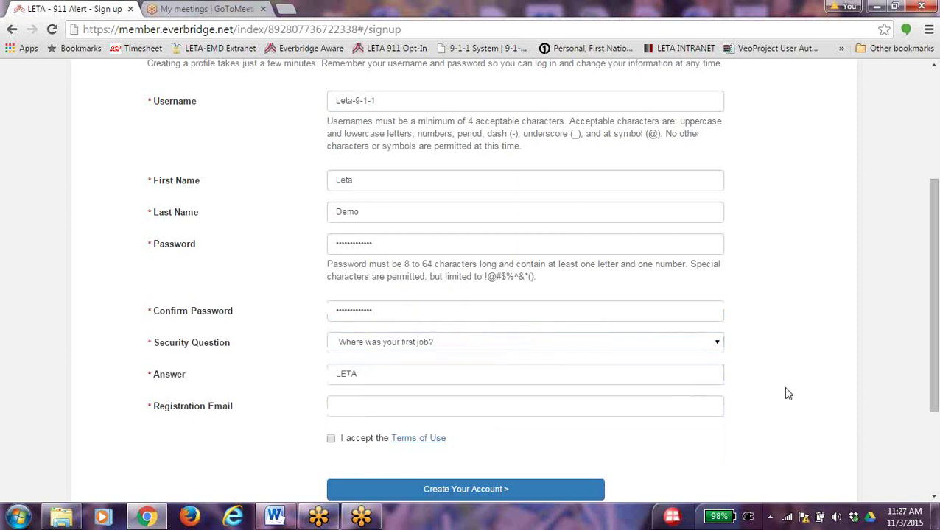
Enter the registration e-mail address and bring up the Terms of Use
click(432, 408)
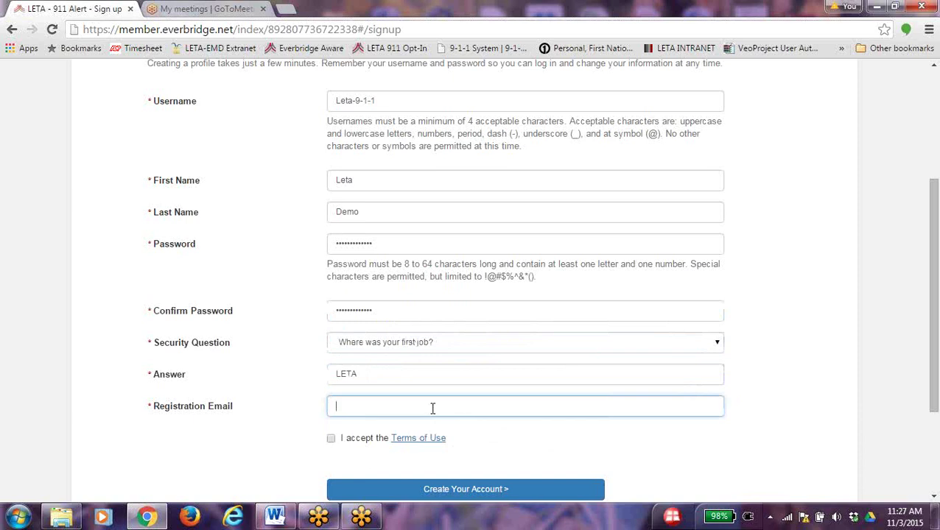
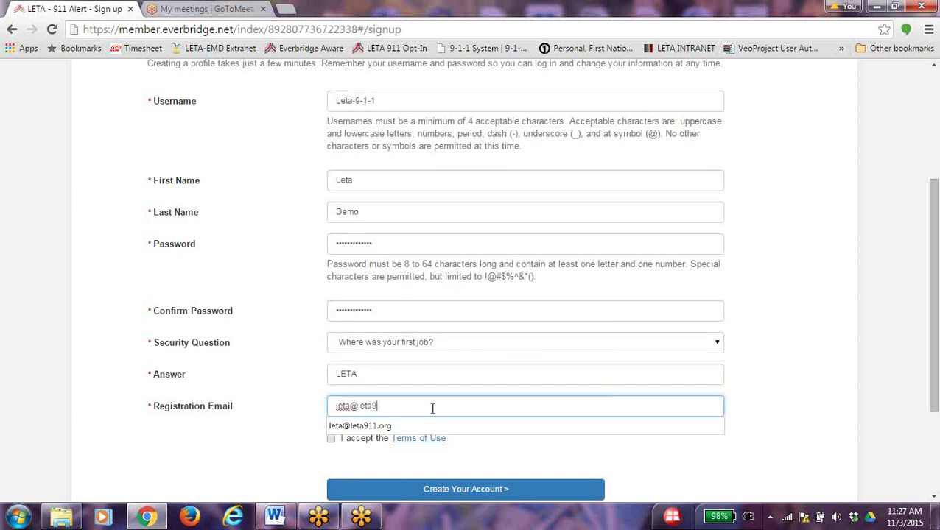
click(572, 475)
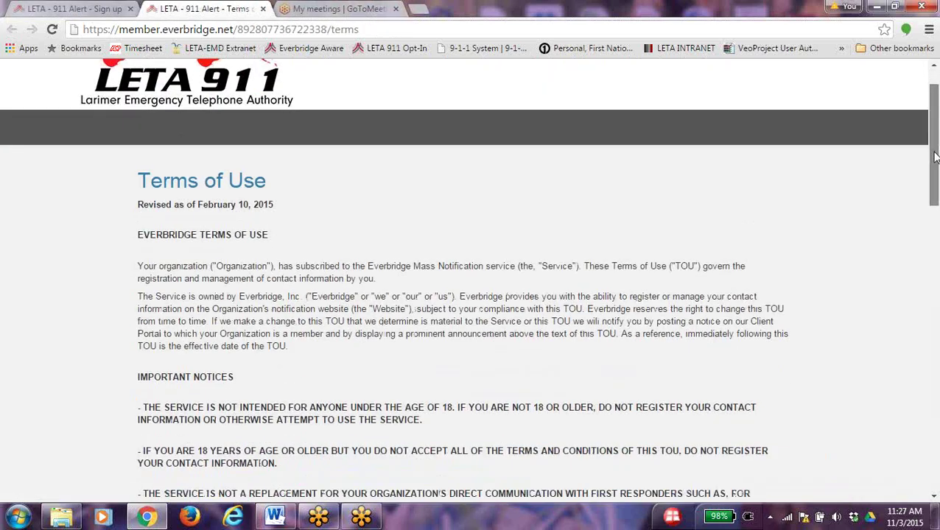
mouse_move(934, 139)
mouse_down()
mouse_move(935, 184)
mouse_move(917, 137)
mouse_up()
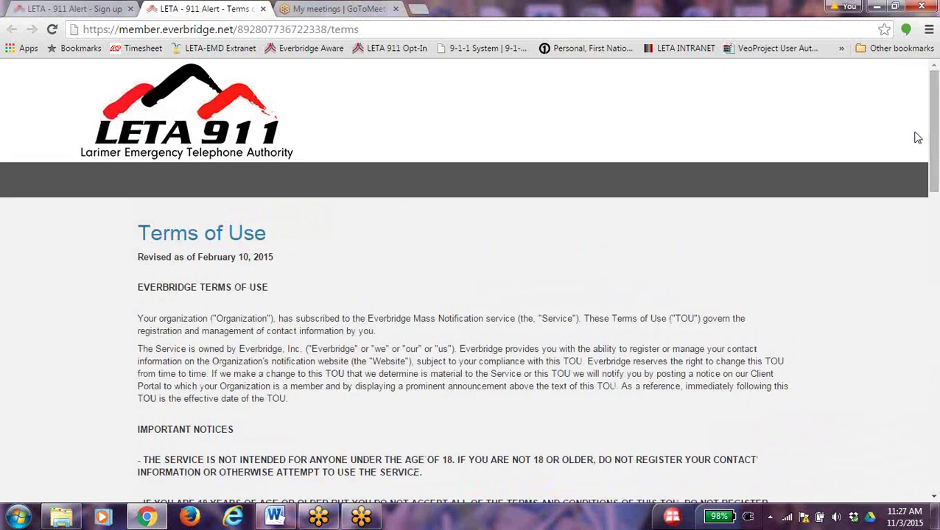
Accept the Terms of Use on the sign-up form and create the account
click(263, 9)
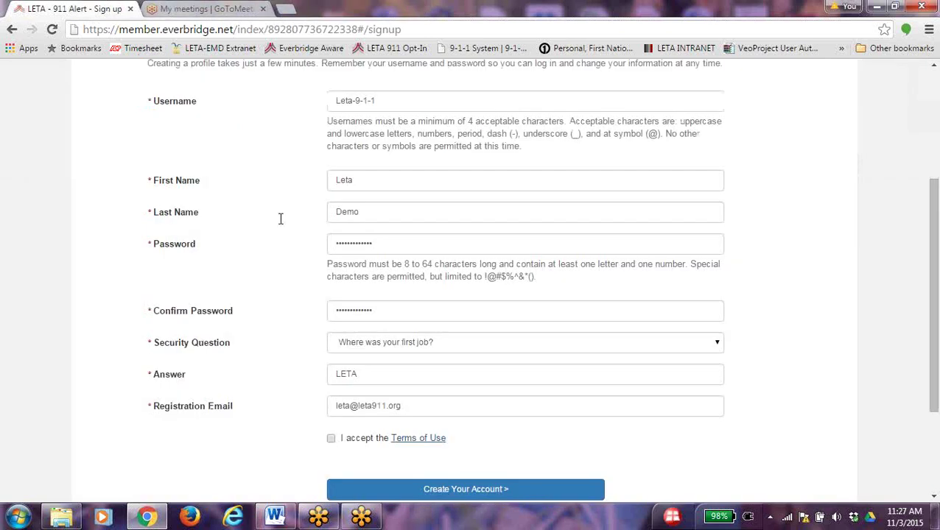
click(331, 439)
scroll(934, 254, down, 1)
scroll(934, 254, down, 1)
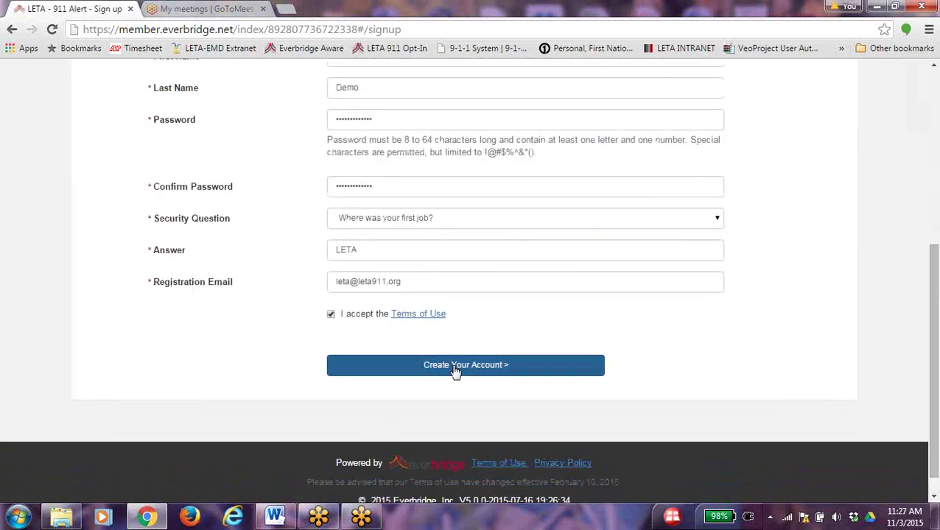
click(455, 368)
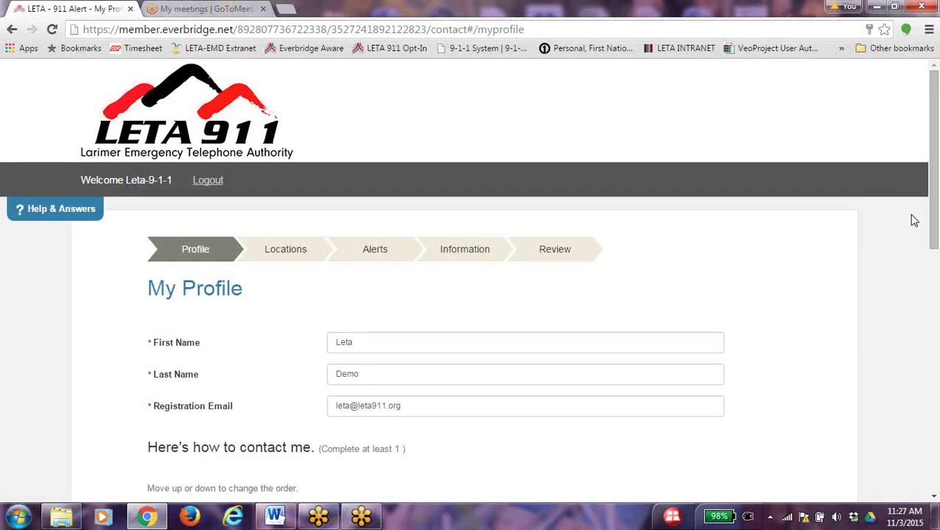
drag(933, 137, 936, 263)
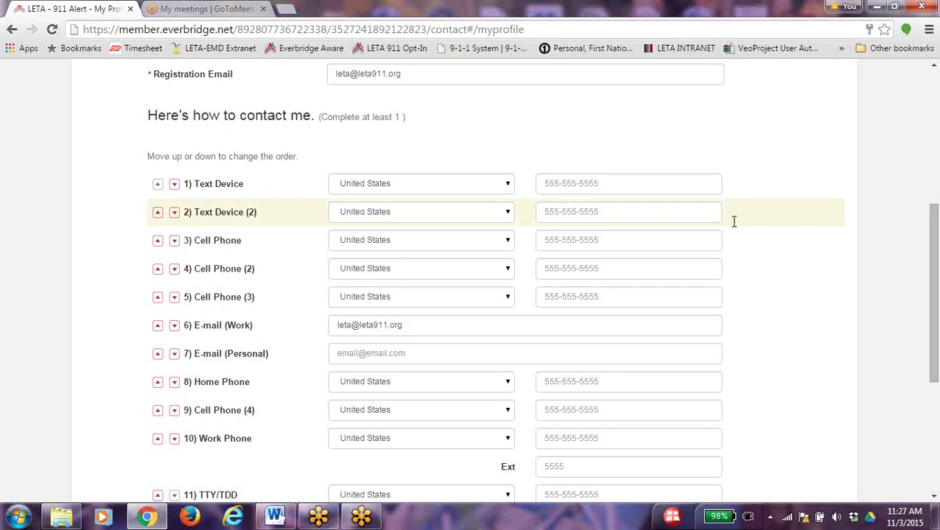
Enter a phone number for the Text Device contact and another for Home Phone
click(556, 184)
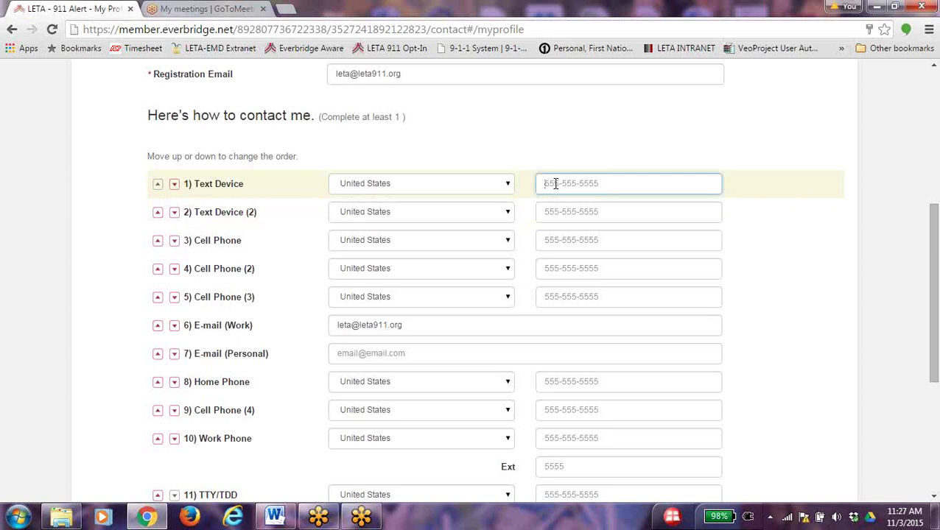
text(97)
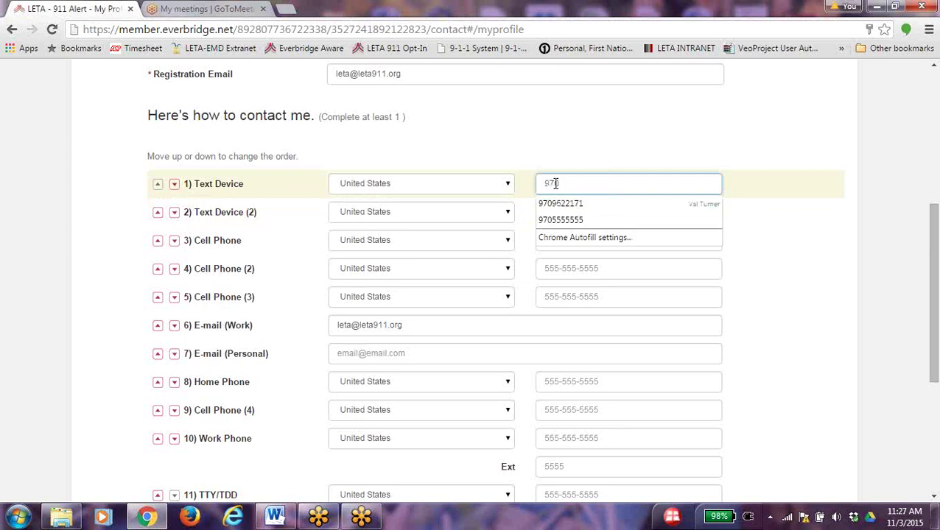
text(05555555)
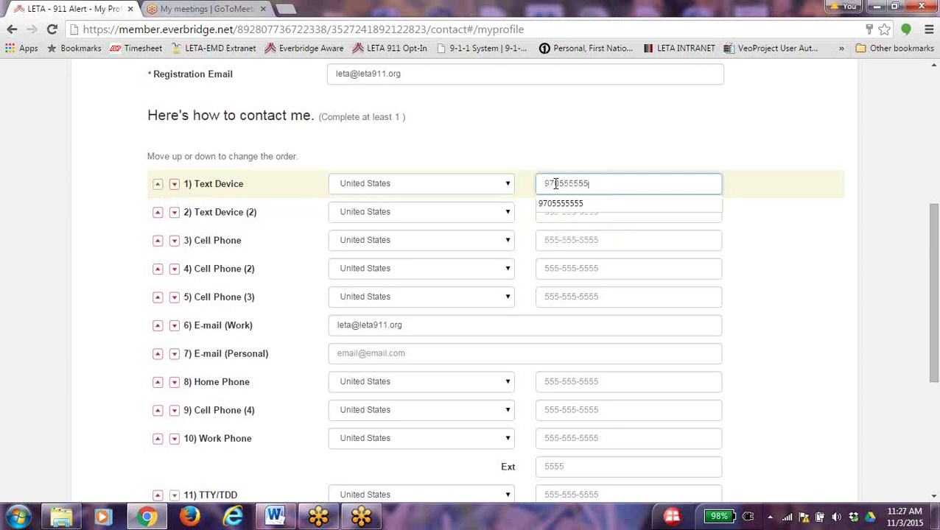
click(570, 377)
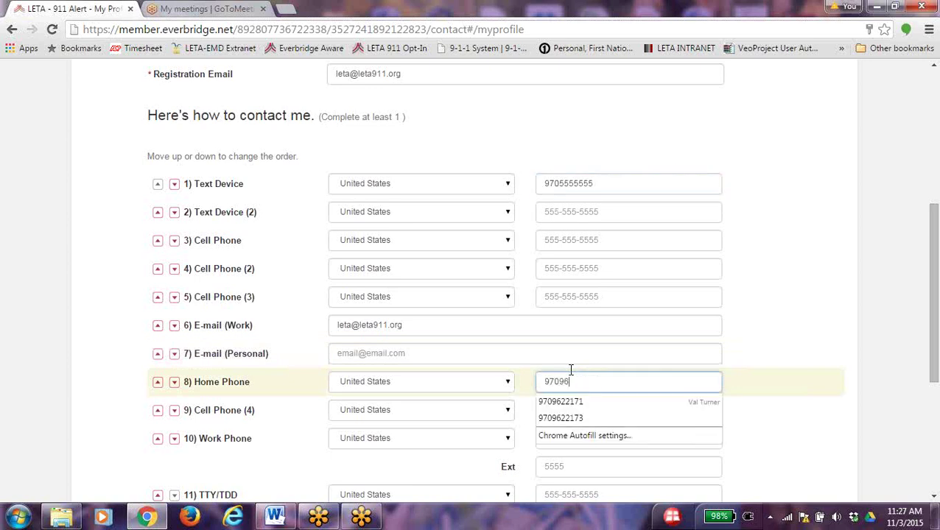
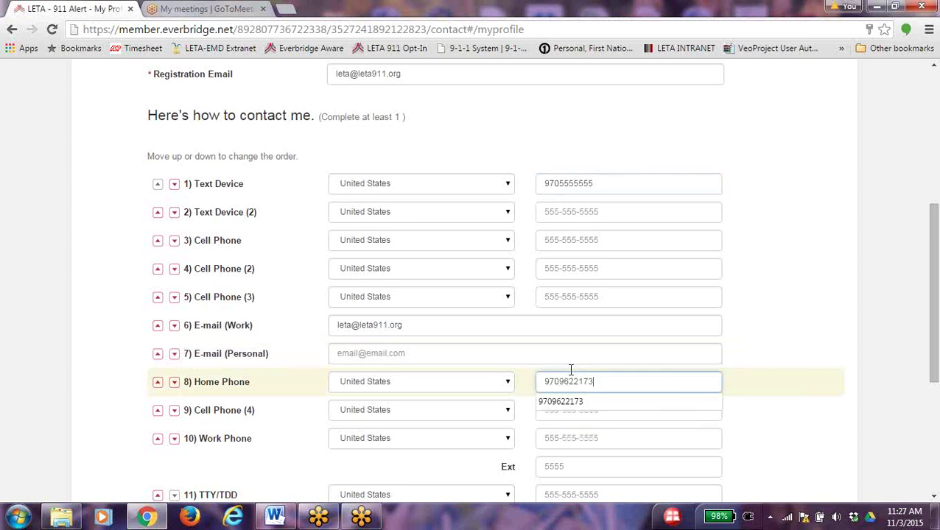
click(872, 321)
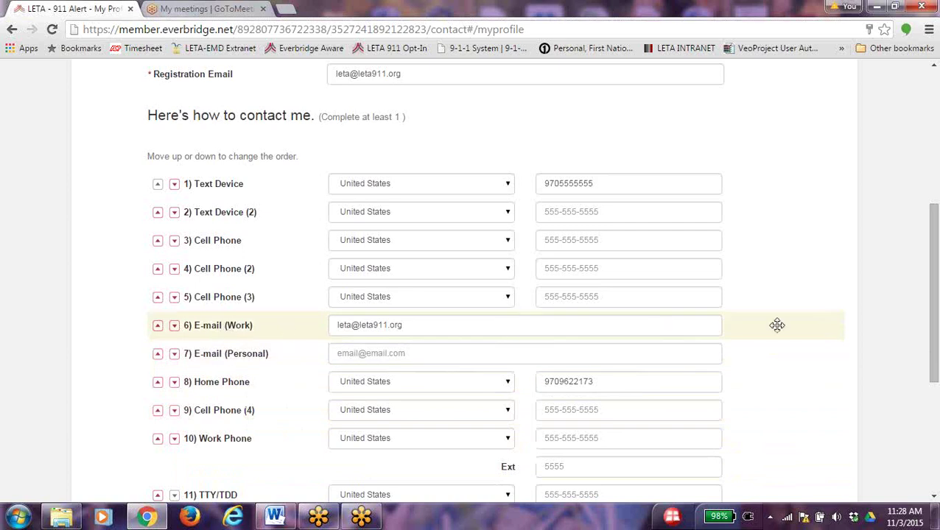
click(619, 329)
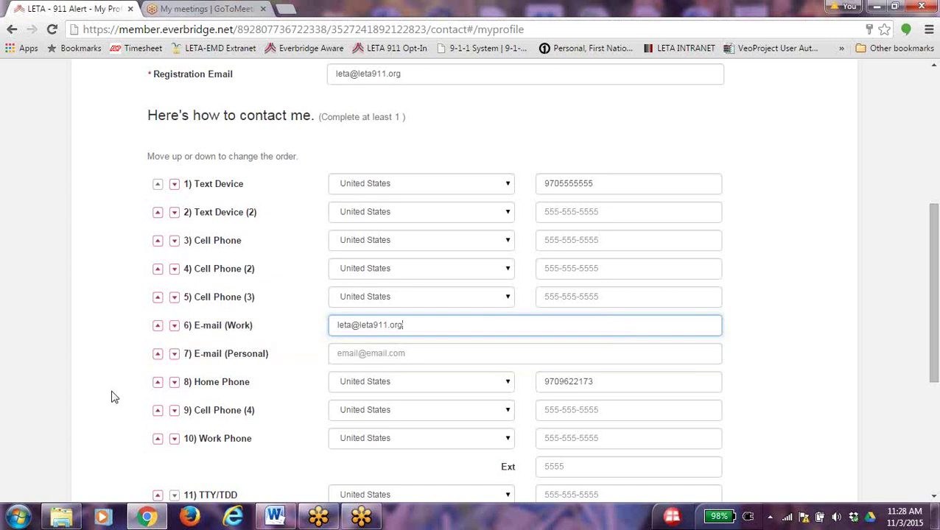
Move Home Phone to the top of the contact order
click(158, 382)
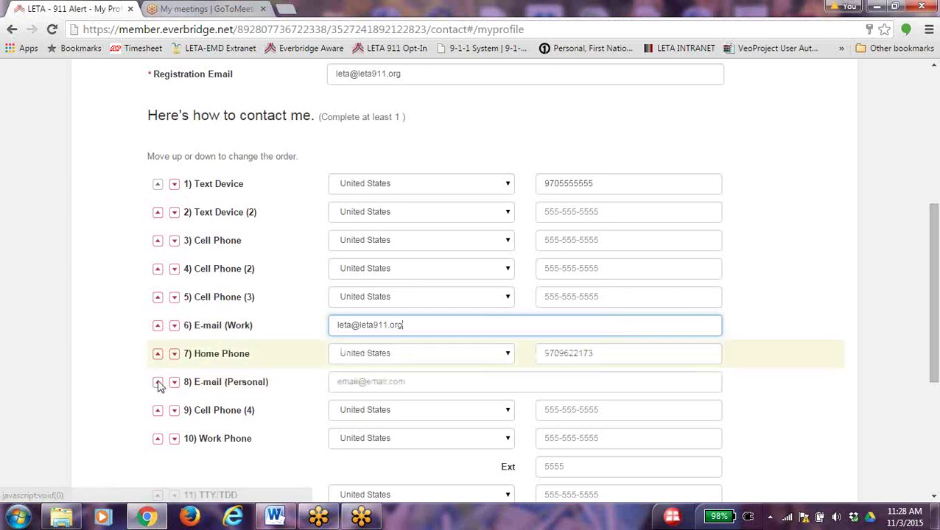
click(158, 354)
click(158, 325)
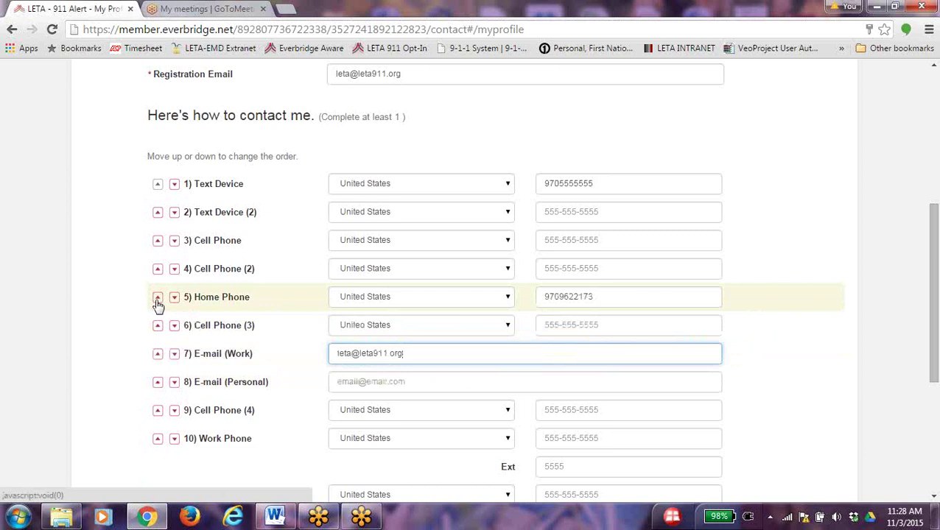
click(158, 296)
click(157, 269)
click(157, 241)
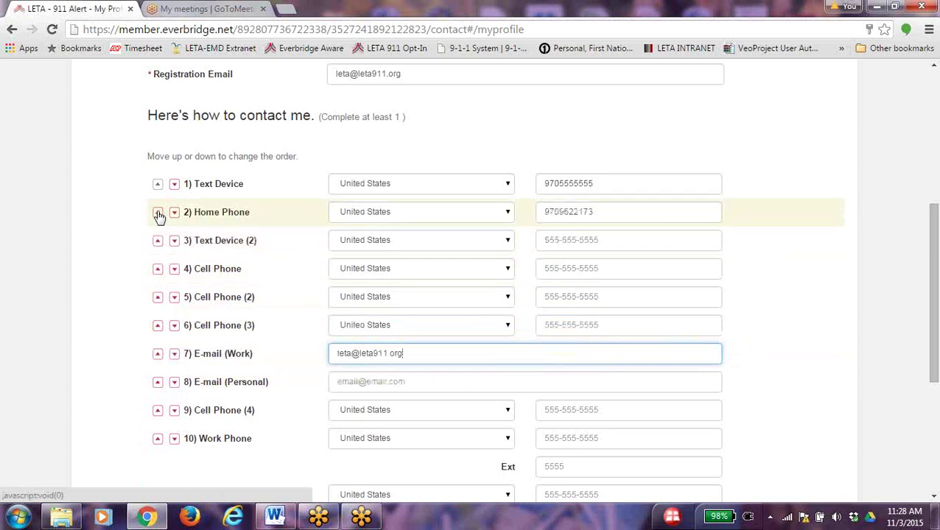
click(157, 213)
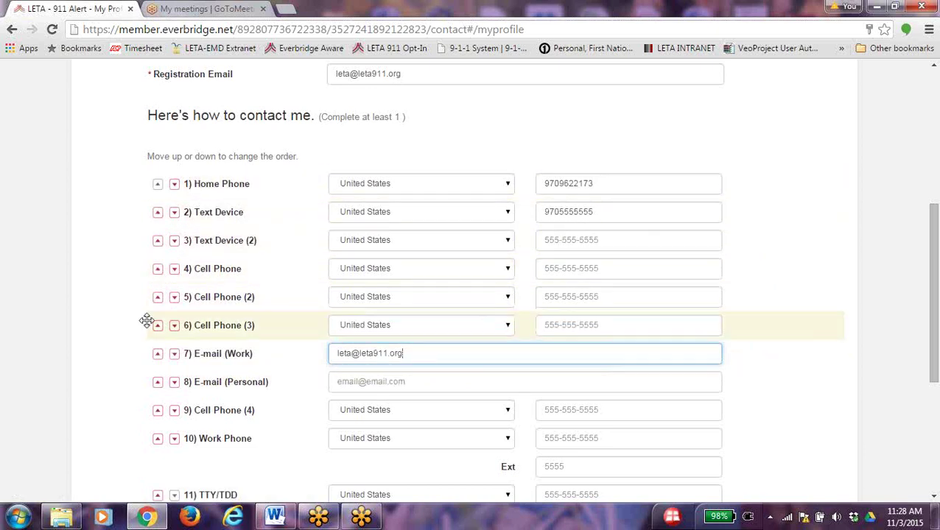
Move E-mail (Work) up to third place in the contact order
click(158, 354)
click(158, 325)
click(157, 297)
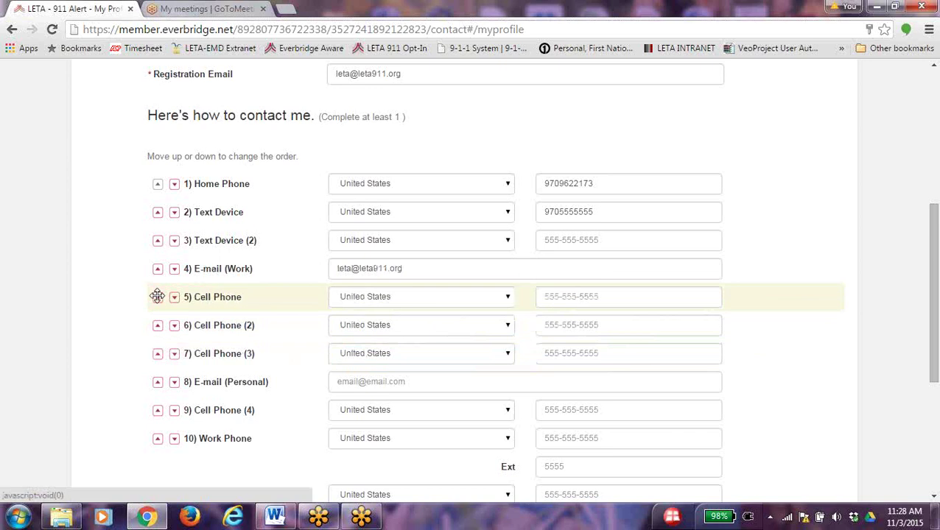
click(157, 269)
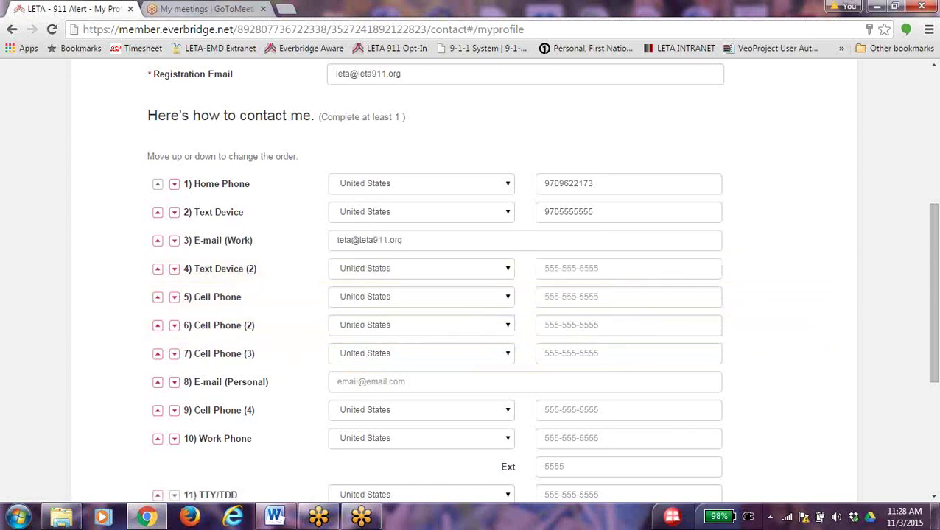
drag(933, 321, 935, 389)
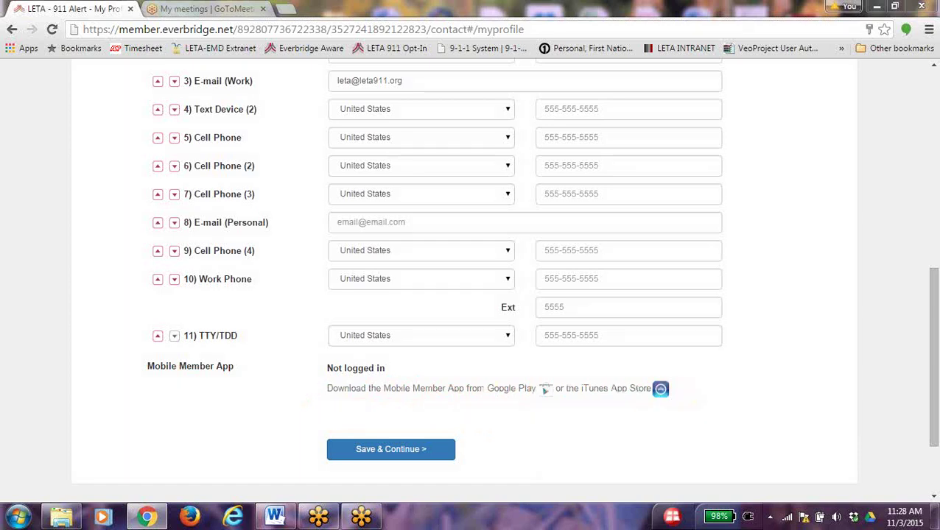
Save the profile and continue to the My Locations step
click(412, 451)
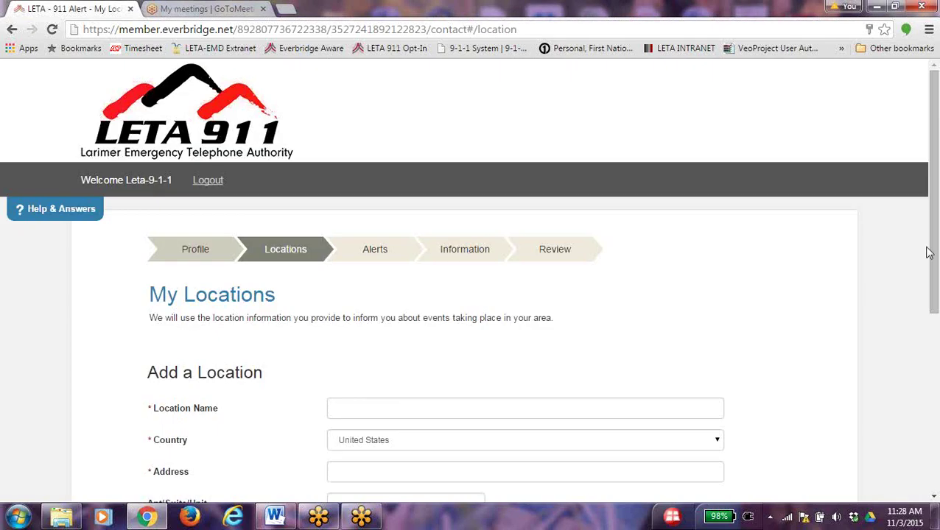
drag(933, 159, 933, 248)
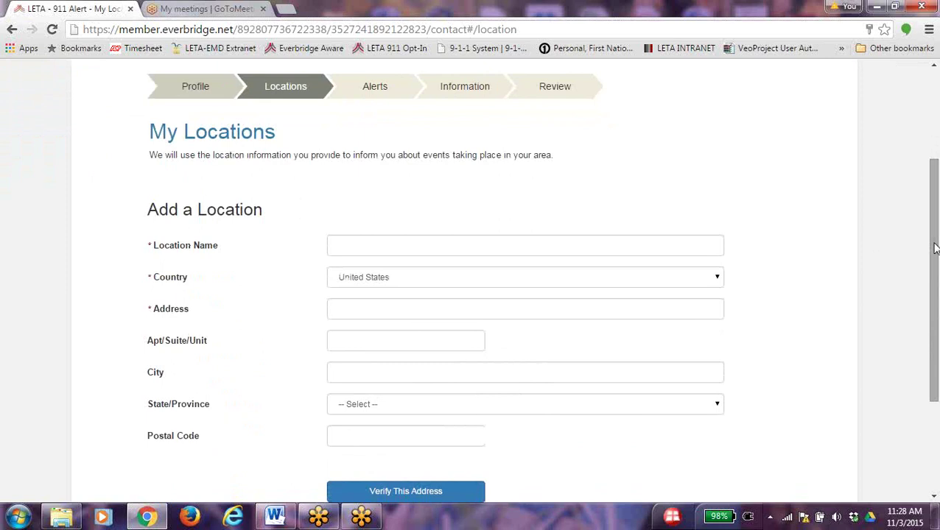
drag(934, 248, 933, 257)
Name the new location 'Home' and fill its address from the first matching suggestion
click(423, 230)
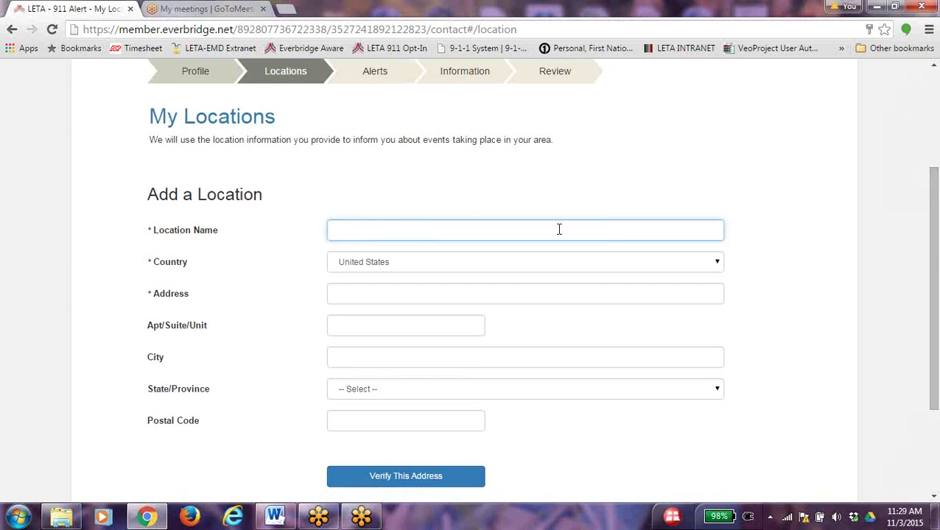
text(Home)
click(667, 294)
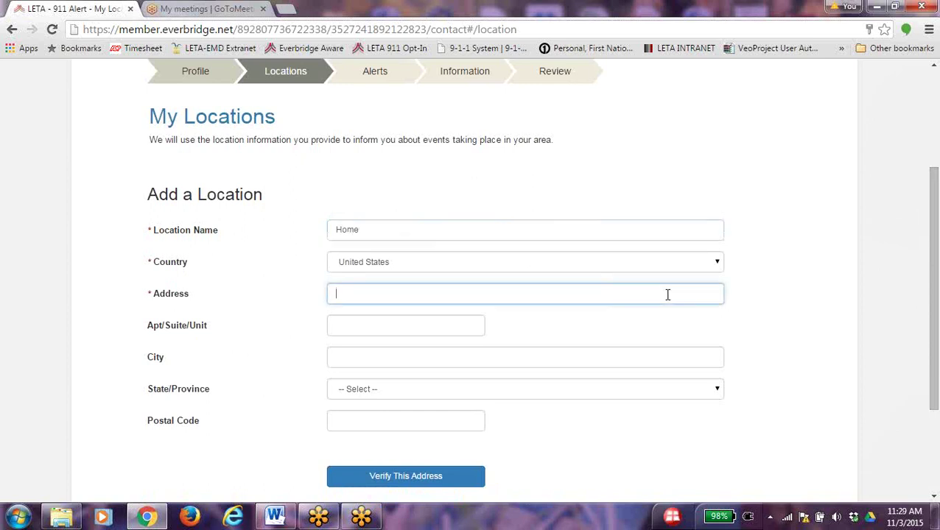
text(380)
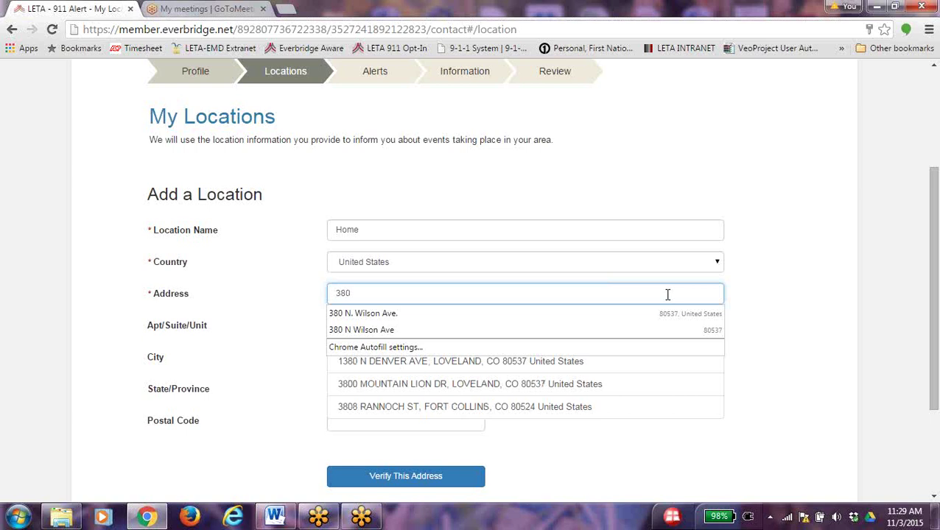
click(471, 313)
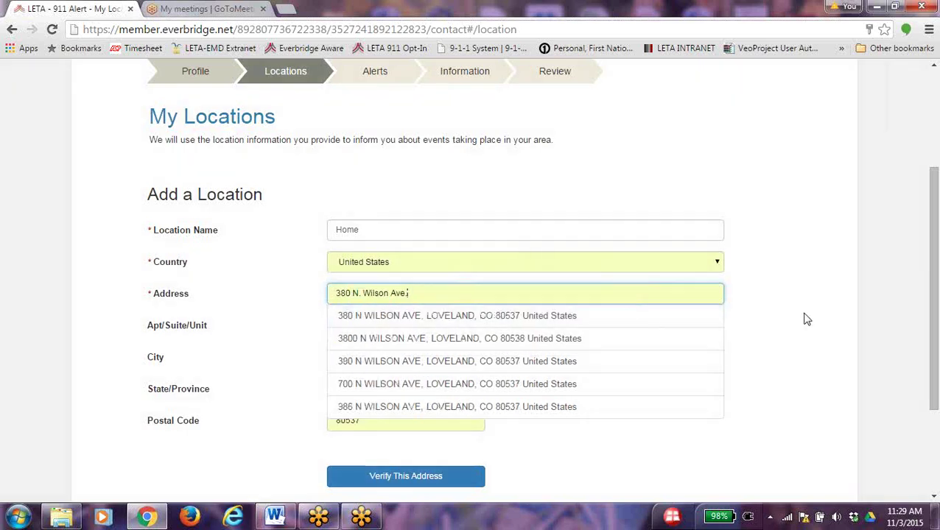
click(507, 318)
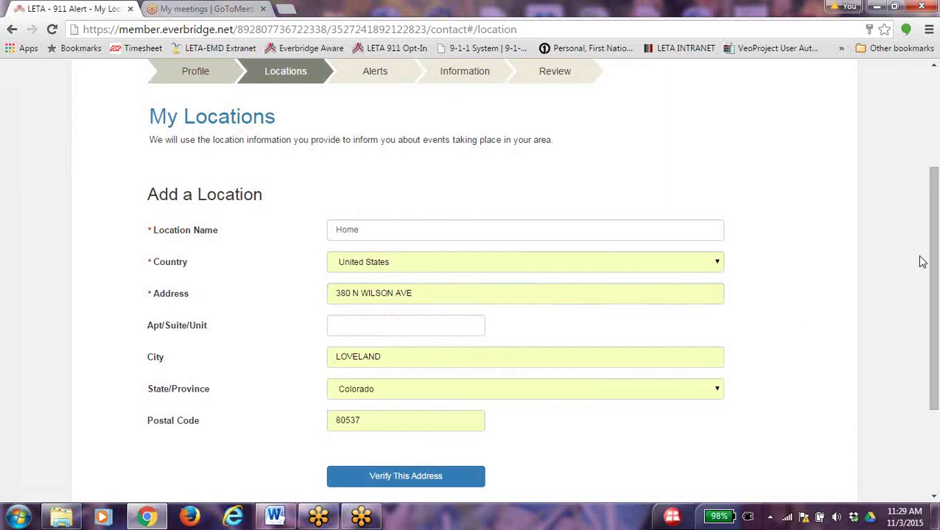
drag(932, 252, 932, 297)
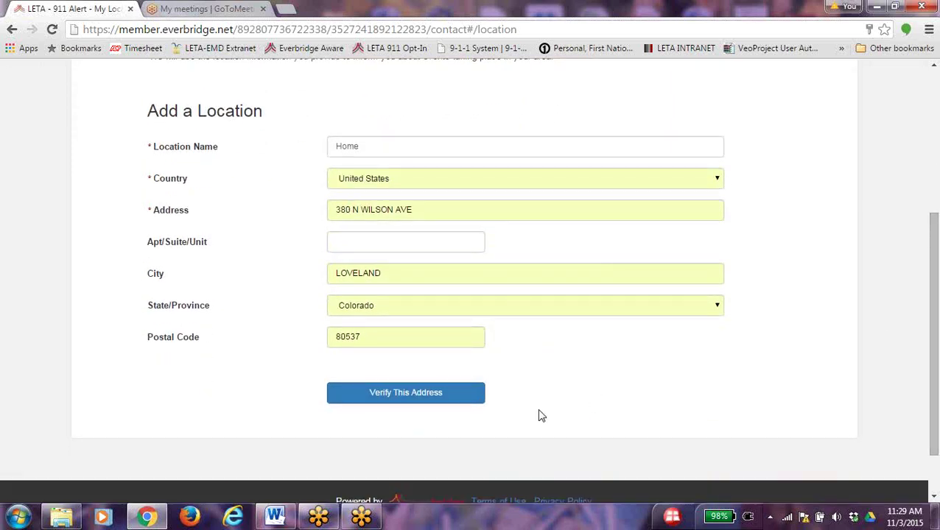
Verify the Home address by placing the map pin manually and confirm it as the location
click(392, 400)
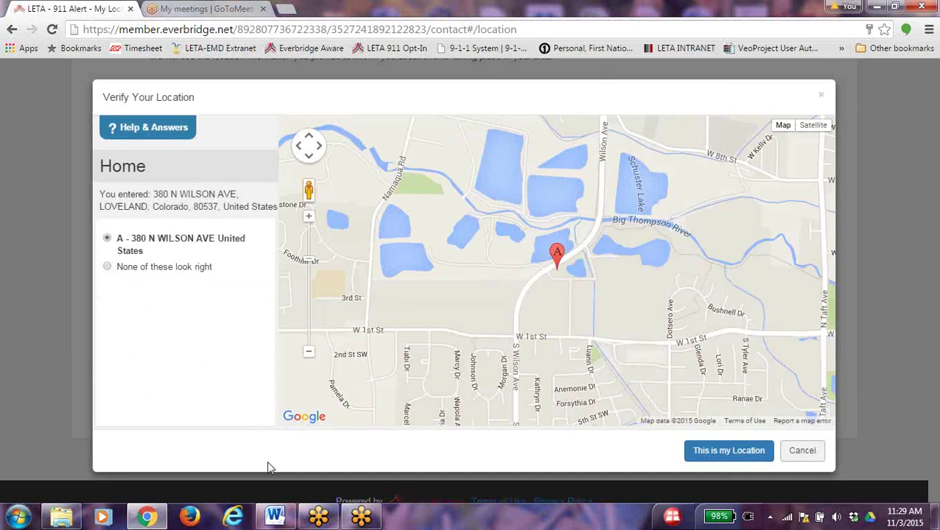
click(108, 267)
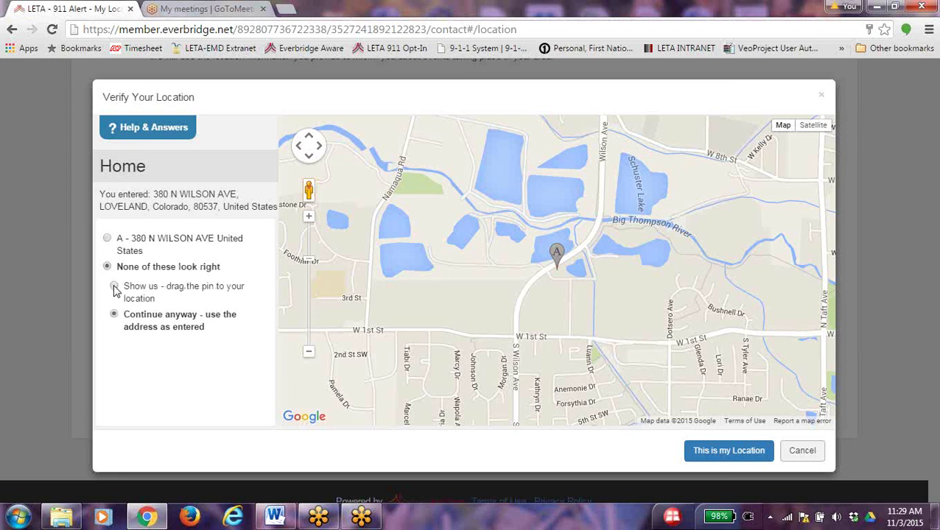
click(114, 288)
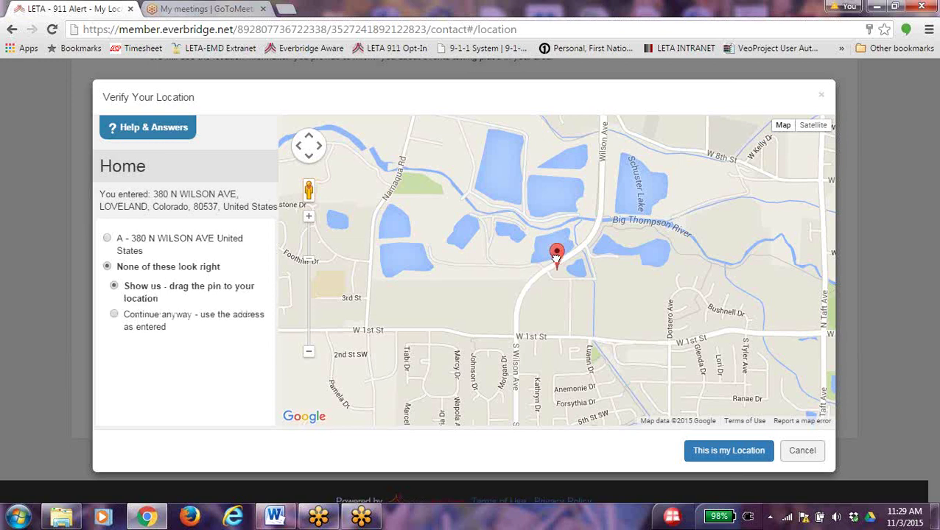
mouse_move(557, 261)
mouse_down()
mouse_move(514, 289)
mouse_move(492, 346)
mouse_move(610, 349)
mouse_move(553, 246)
mouse_move(557, 255)
mouse_up()
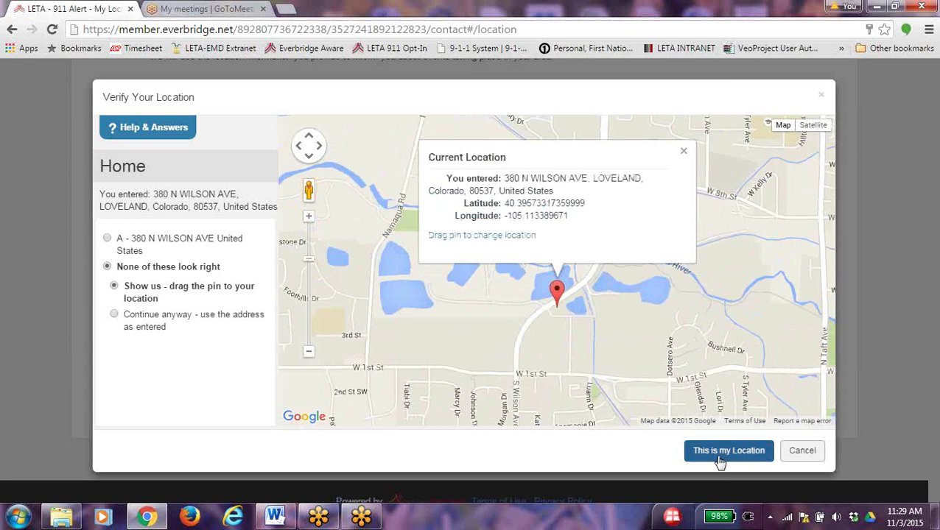
click(727, 451)
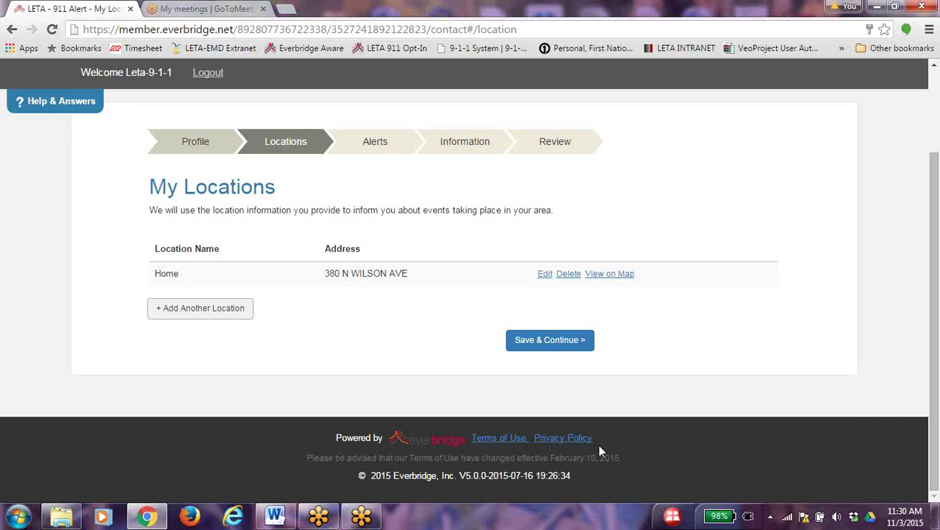
click(178, 312)
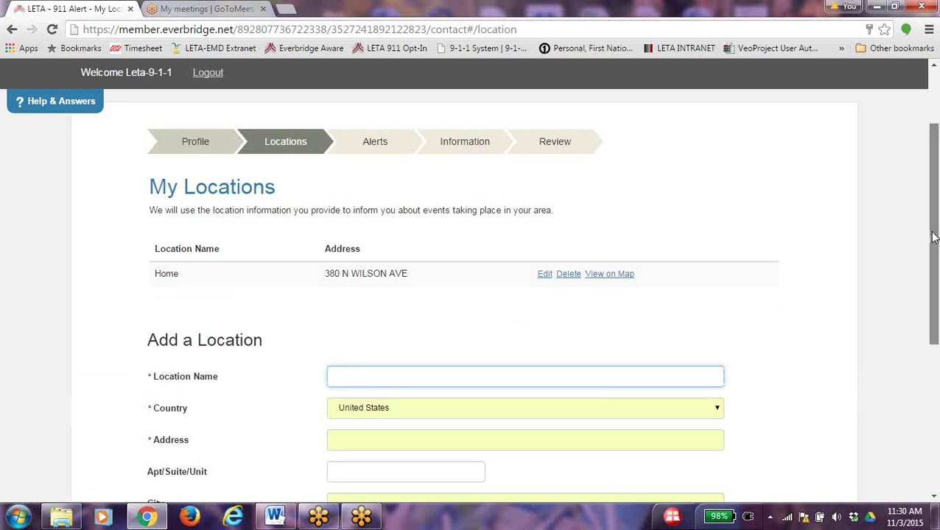
drag(932, 237, 932, 313)
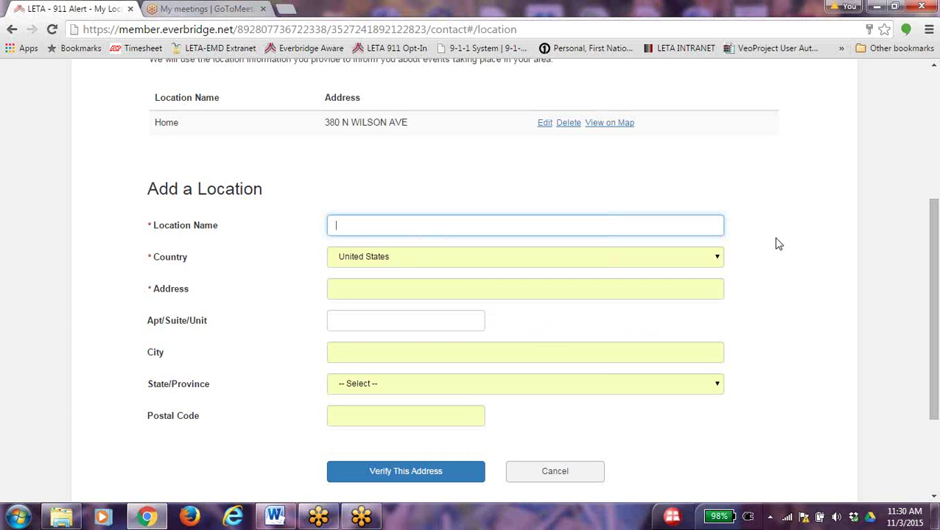
text(Work)
click(365, 289)
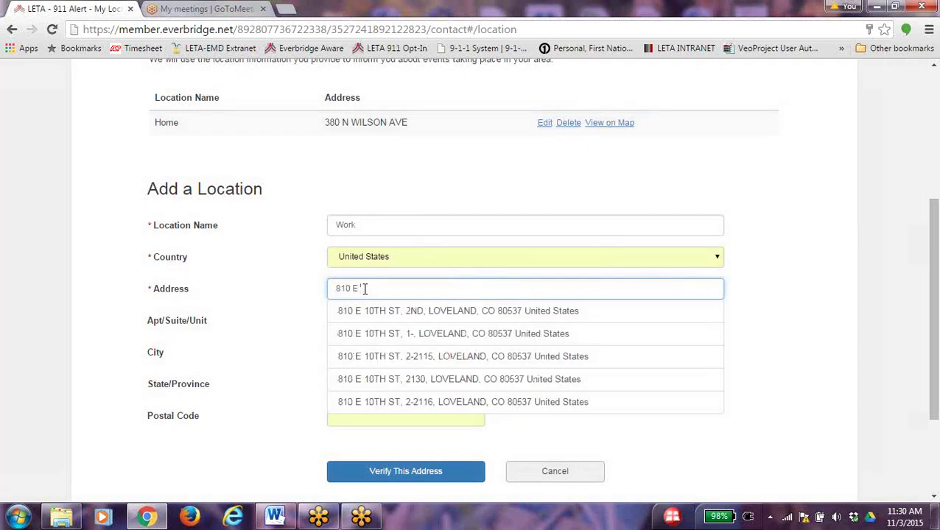
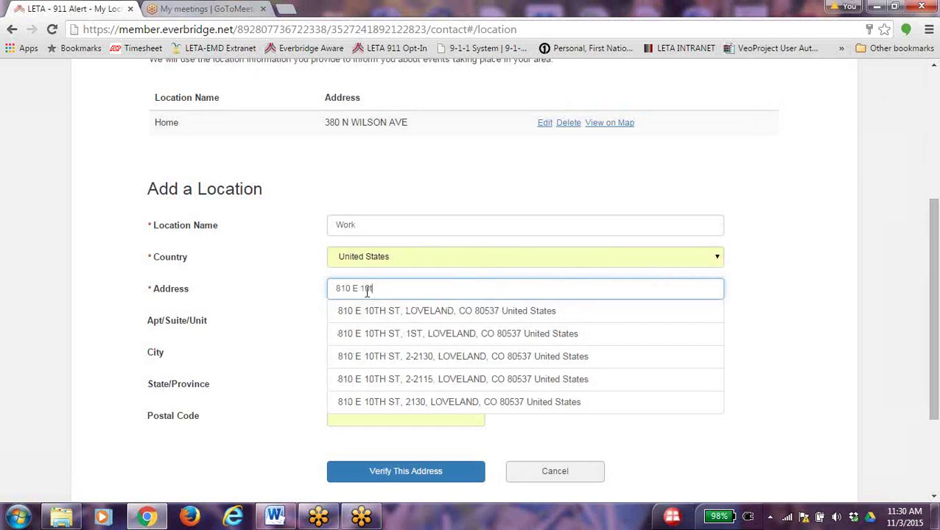
click(383, 314)
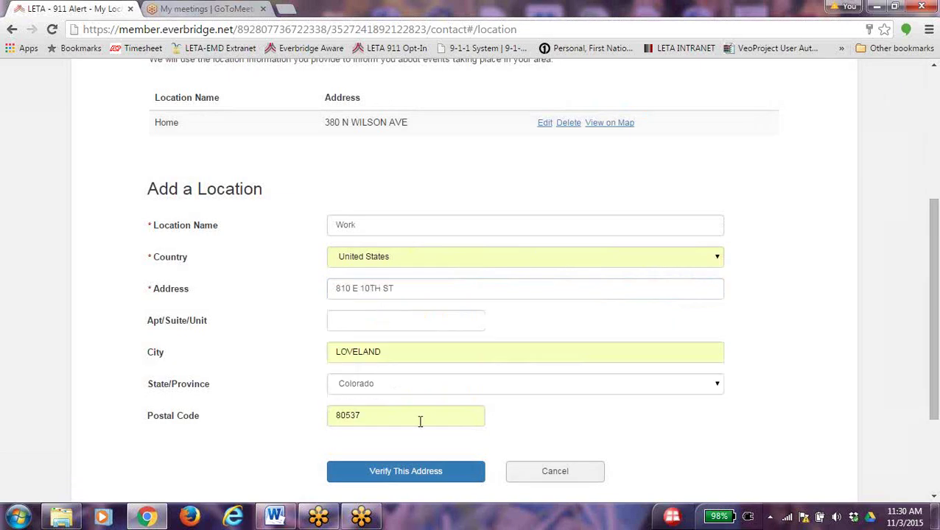
click(423, 479)
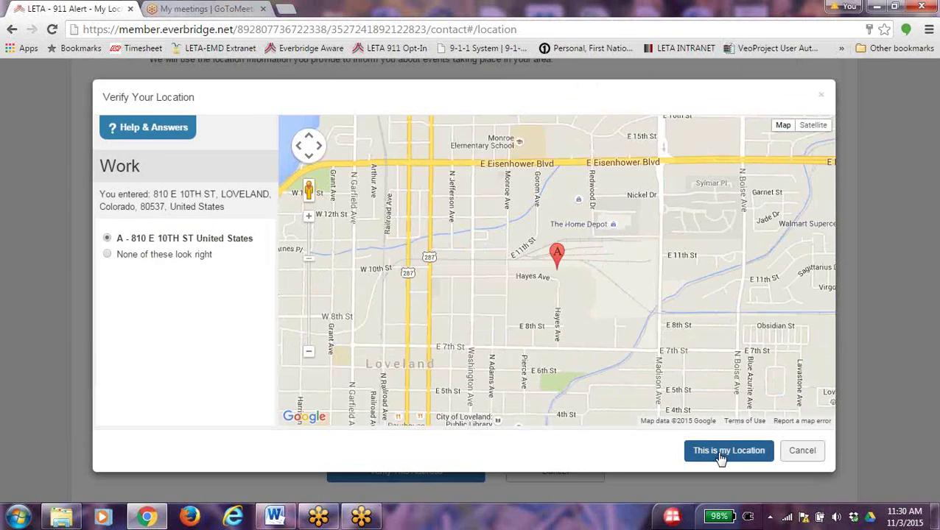
Confirm the mapped spot as the Work location and save both locations
click(721, 452)
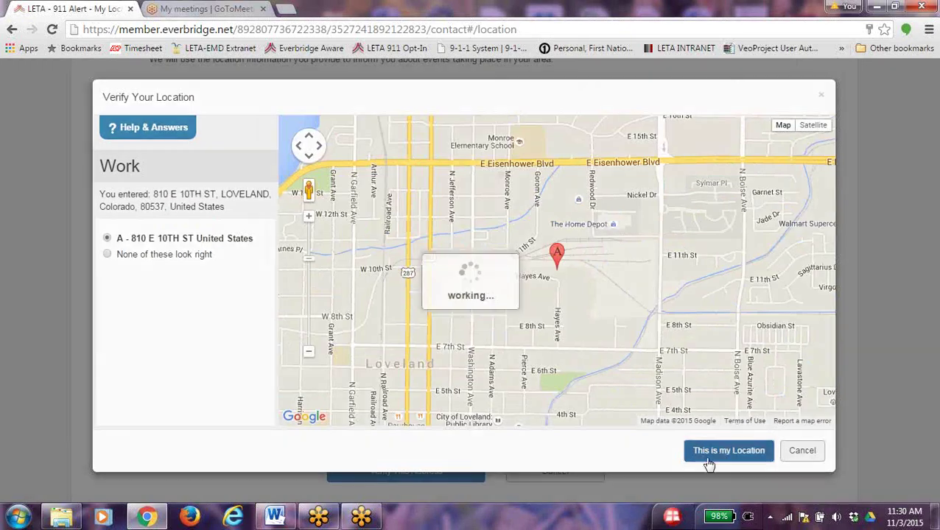
click(556, 346)
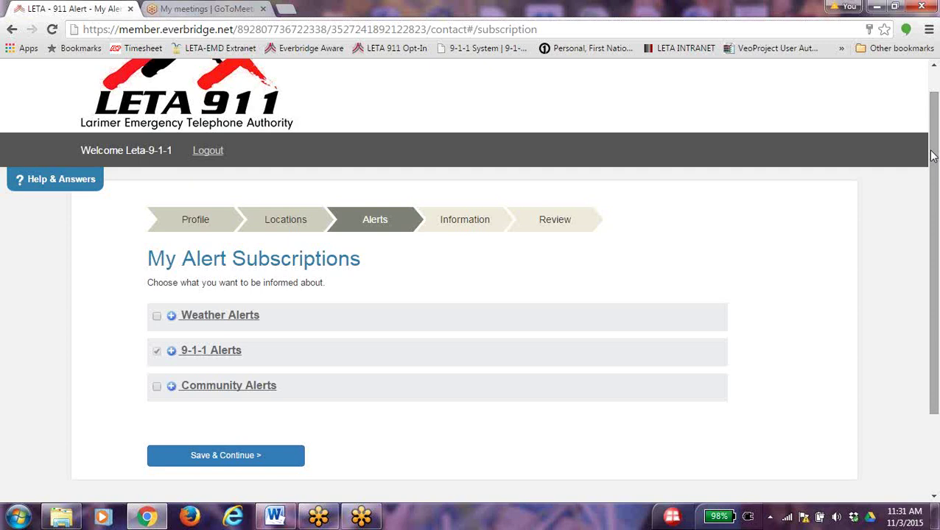
Review the seven 9-1-1 emergency alert types, then collapse the 9-1-1 Alerts details
drag(931, 155, 933, 182)
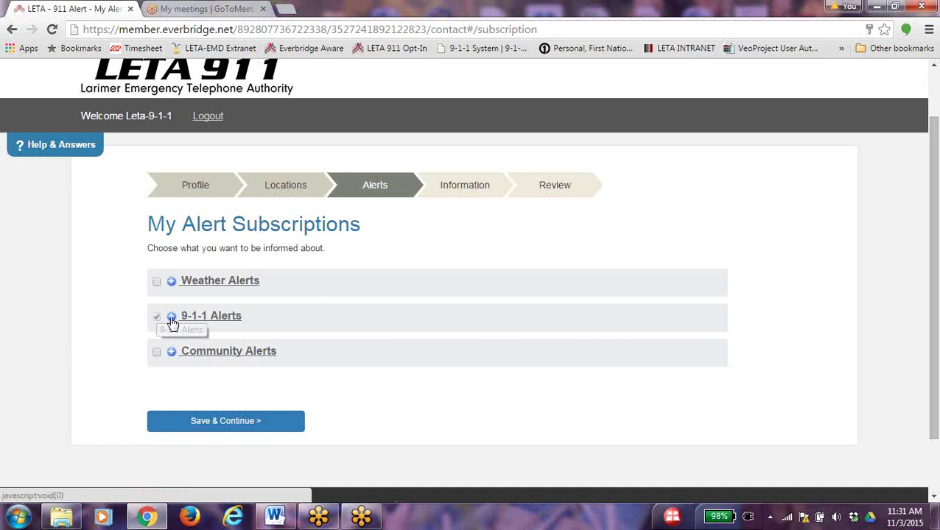
click(172, 318)
click(184, 343)
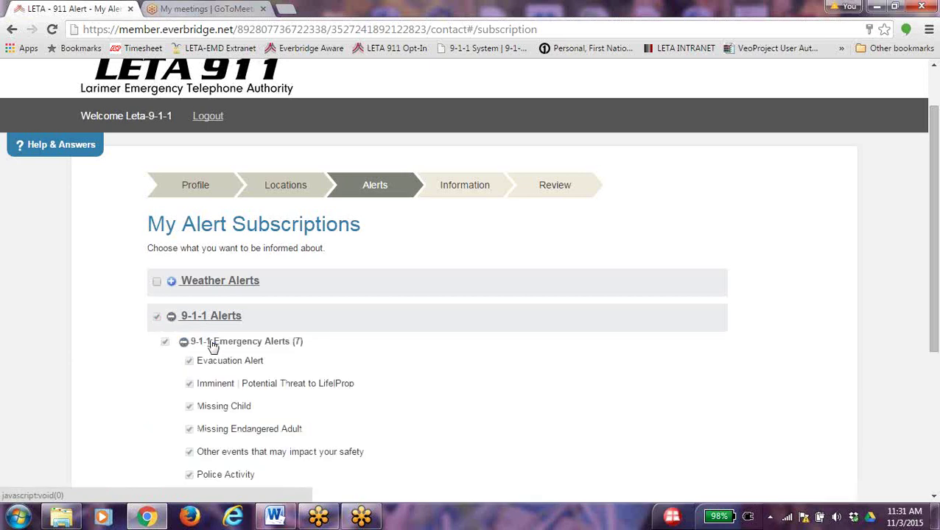
scroll(497, 345, down, 1)
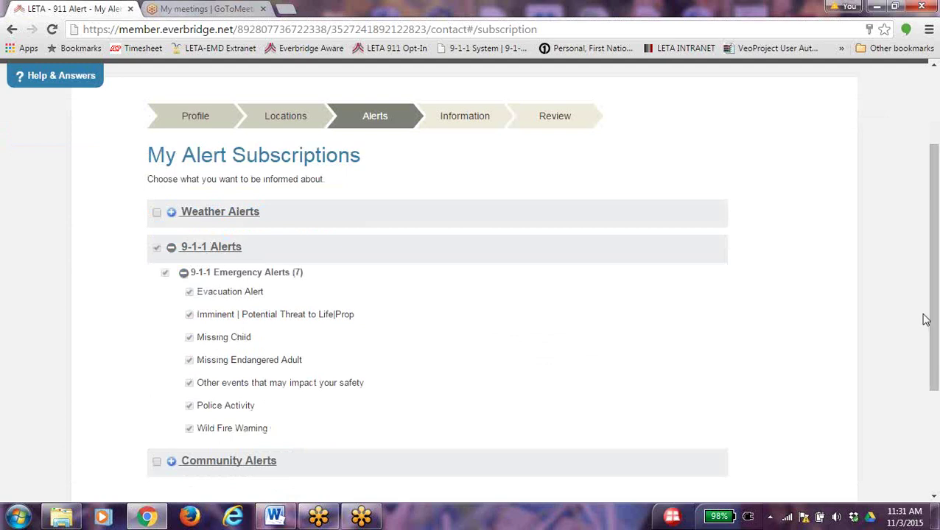
scroll(925, 319, down, 1)
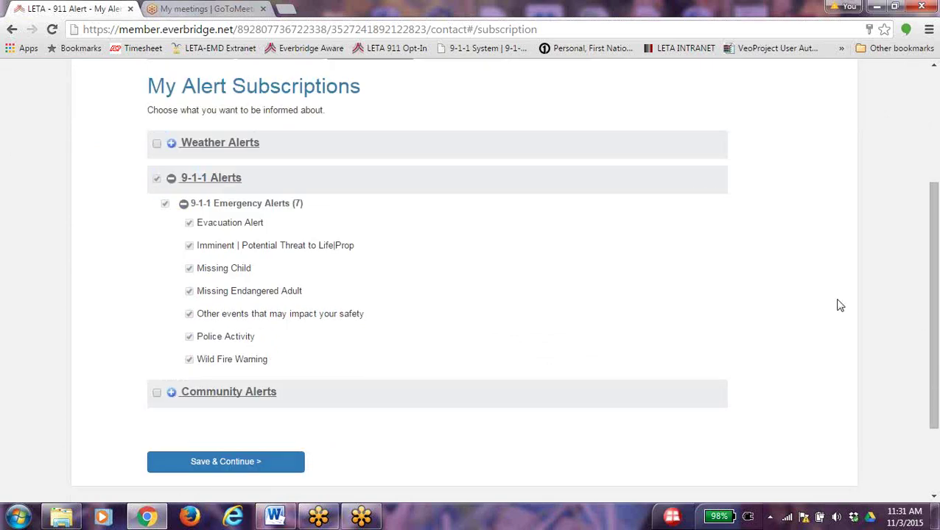
click(171, 178)
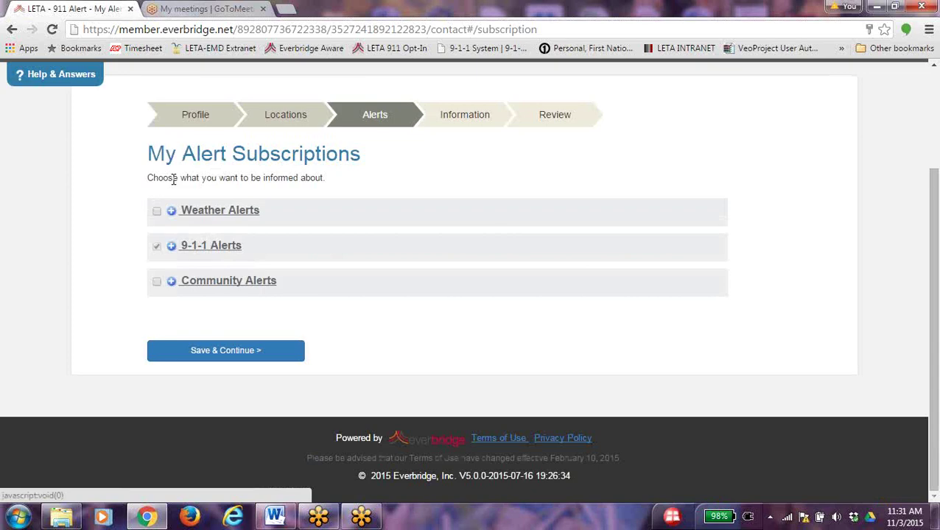
Expand Weather Alerts and Community Alerts, showing the Flood, Winter and Severe alert types
click(171, 212)
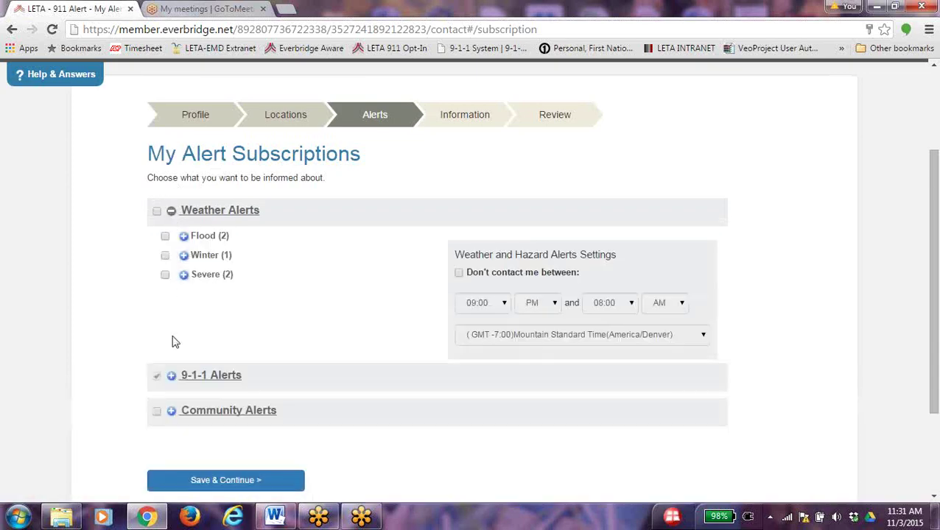
click(171, 412)
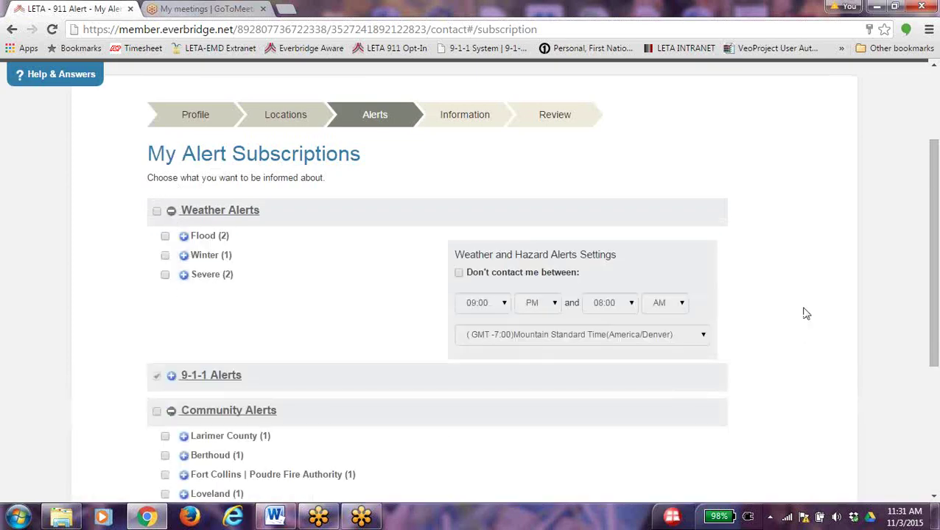
scroll(806, 314, down, 1)
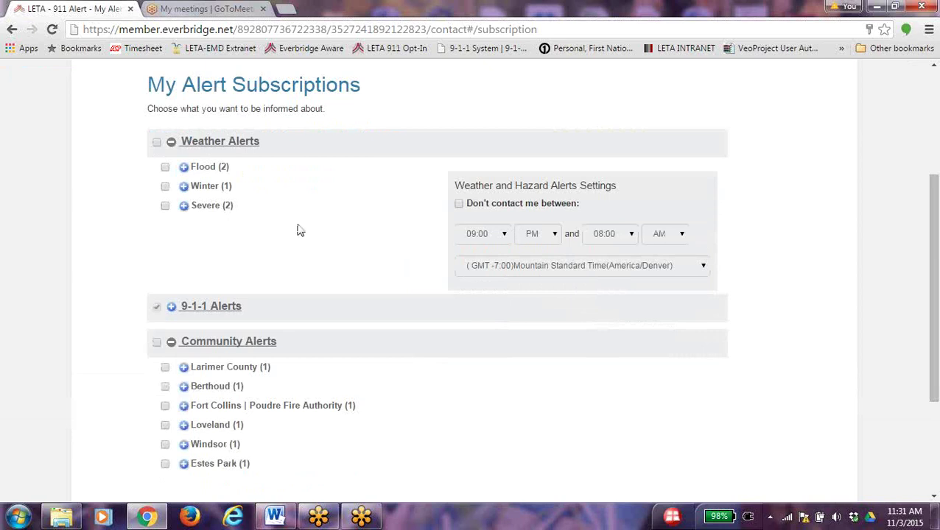
click(184, 168)
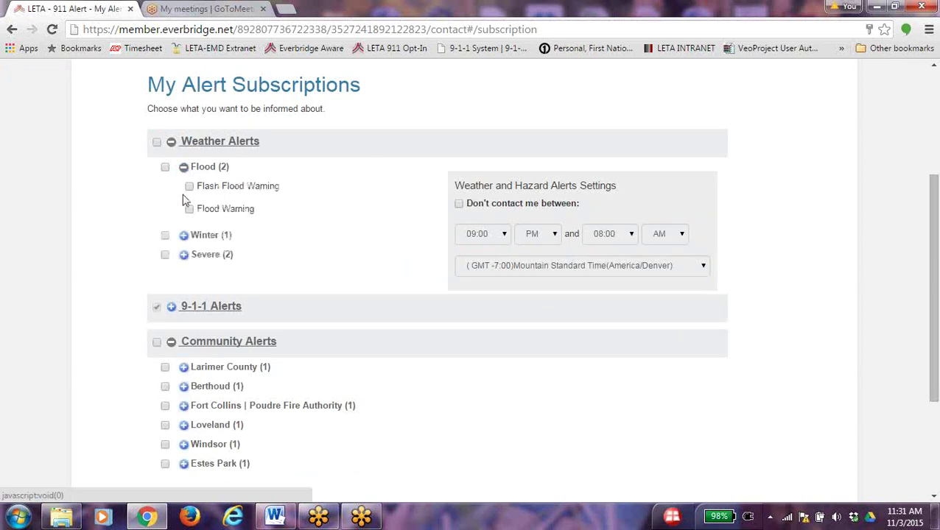
click(184, 237)
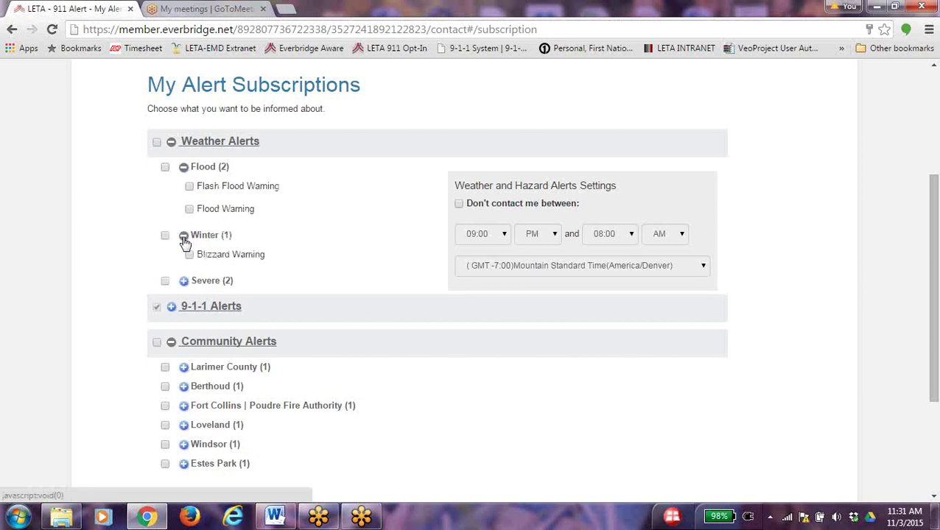
click(185, 282)
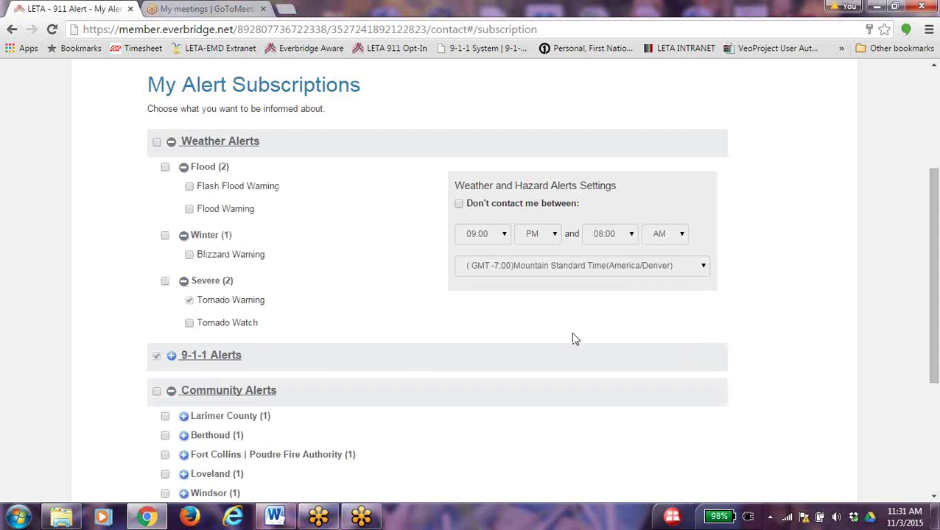
Subscribe to Flash Flood Warning, Flood Warning and Tornado Watch alerts
click(189, 187)
click(190, 210)
click(190, 325)
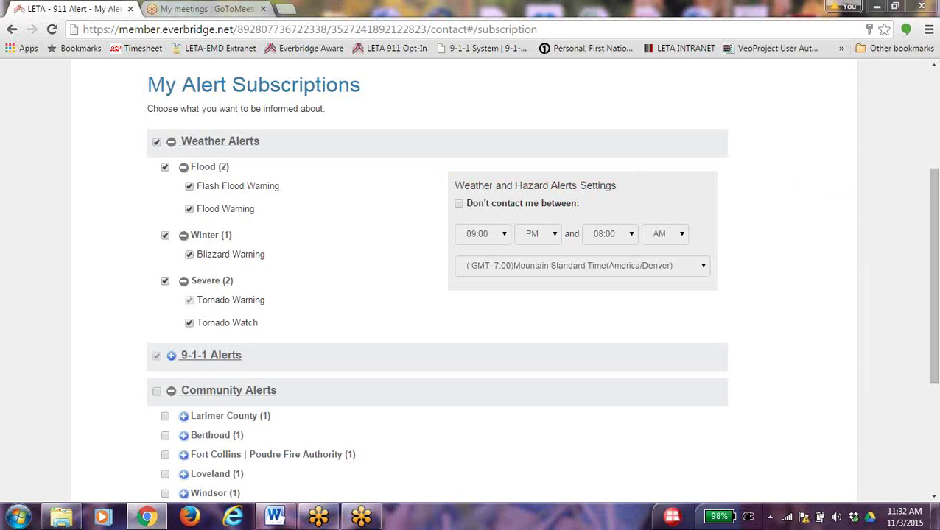
Block weather alerts from 12:00 PM to 05:00 AM and collapse the Weather Alerts group
click(459, 204)
click(504, 241)
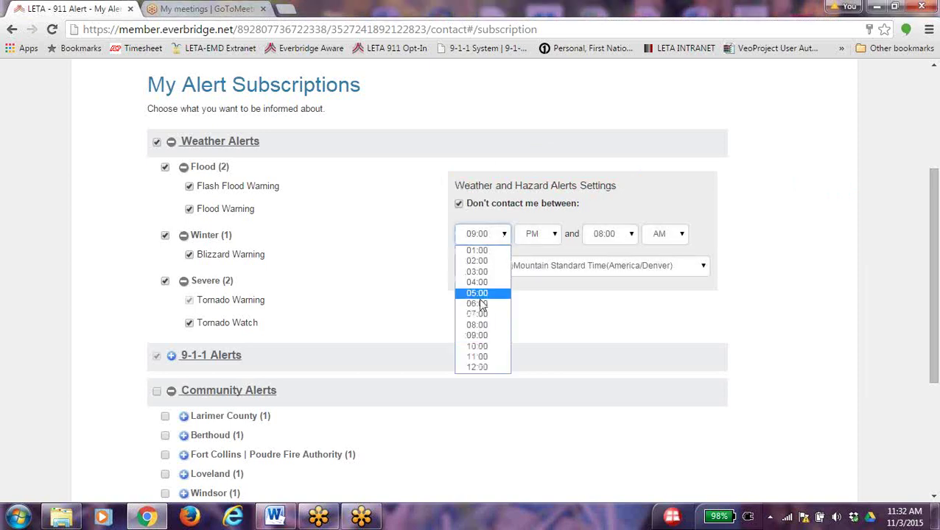
click(482, 368)
click(631, 235)
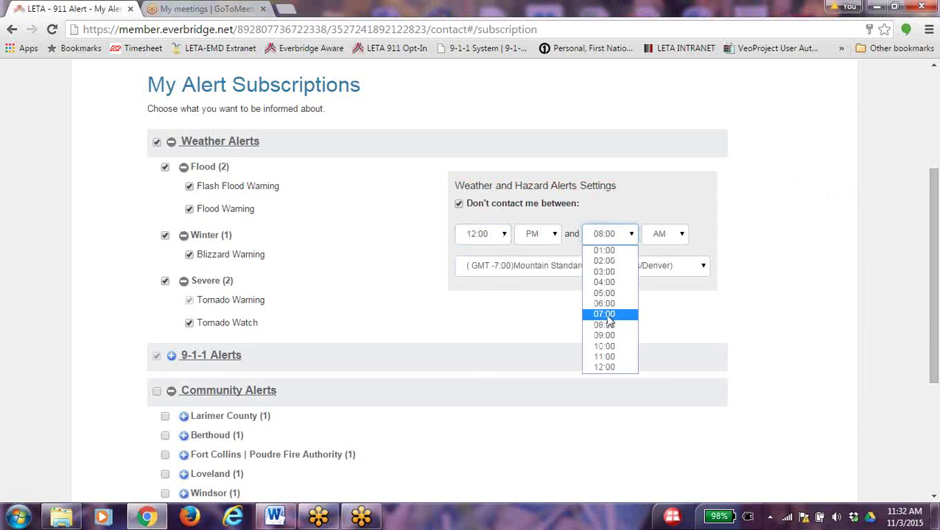
click(606, 303)
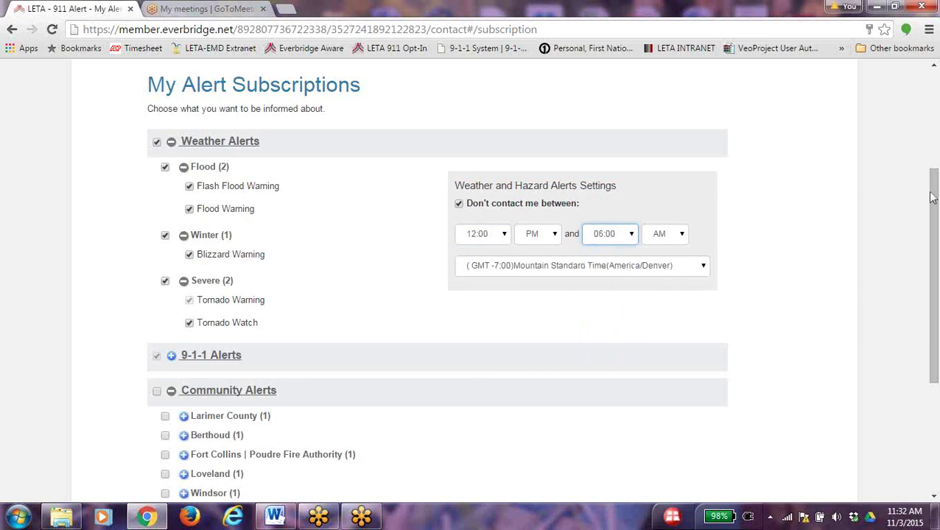
drag(932, 199, 932, 228)
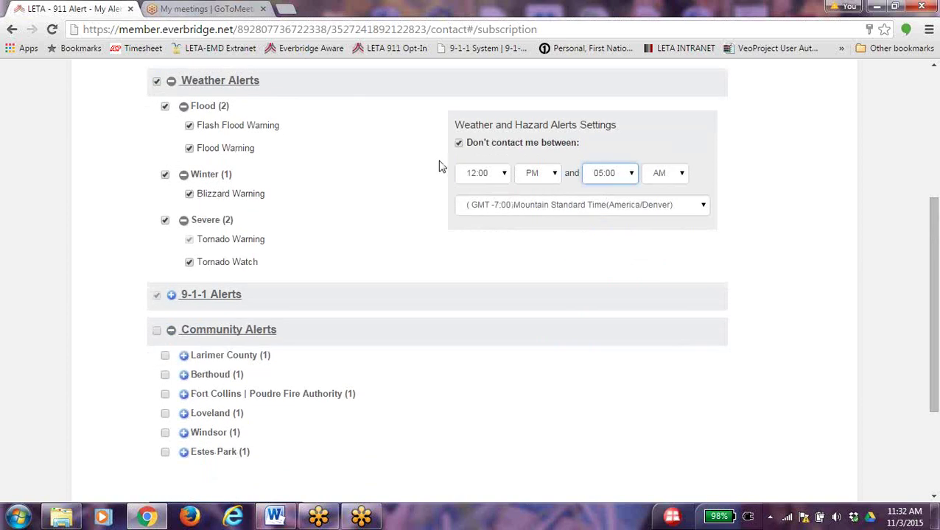
click(170, 81)
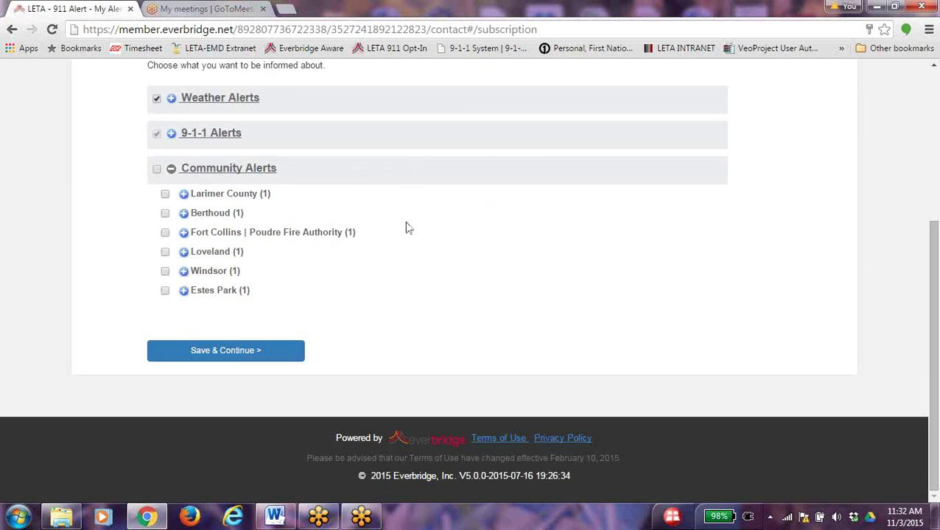
Expand the Larimer County, Berthoud, Fort Collins, Loveland, Windsor and Estes Park alert options
click(183, 194)
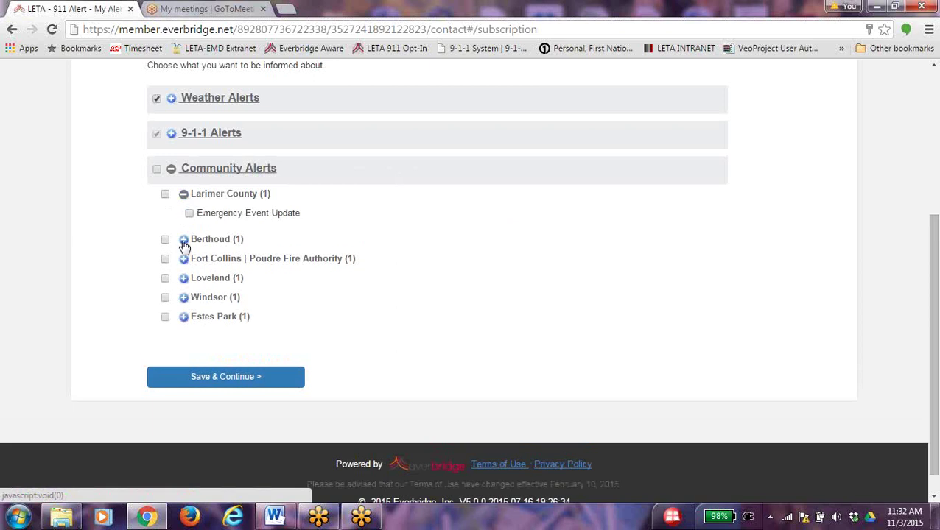
click(183, 239)
click(183, 284)
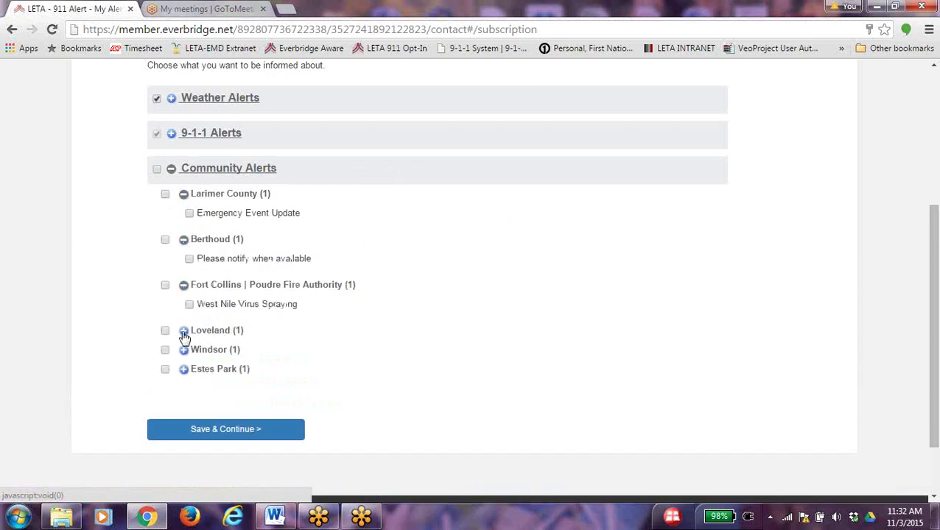
click(183, 330)
click(184, 376)
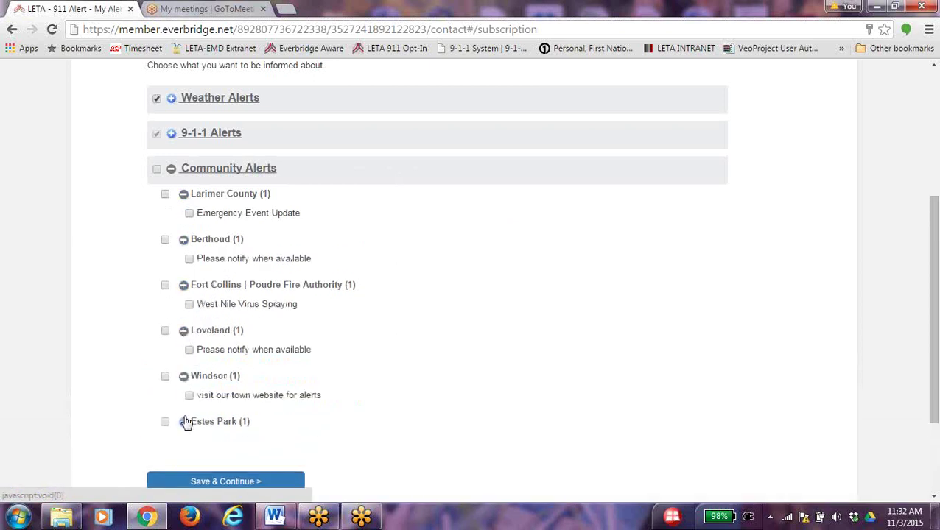
click(184, 421)
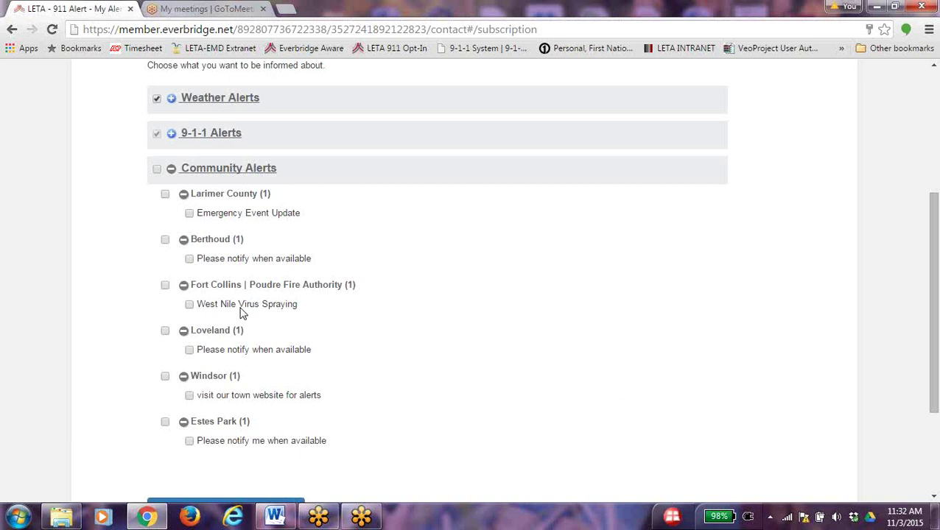
Subscribe to Berthoud notifications and Larimer County Emergency Event Update, then save and continue
click(189, 259)
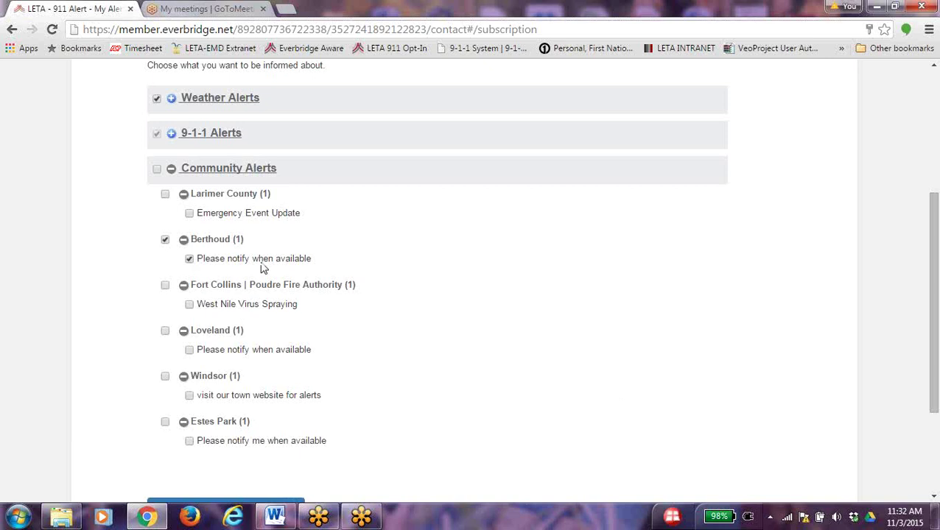
click(189, 212)
drag(931, 241, 930, 289)
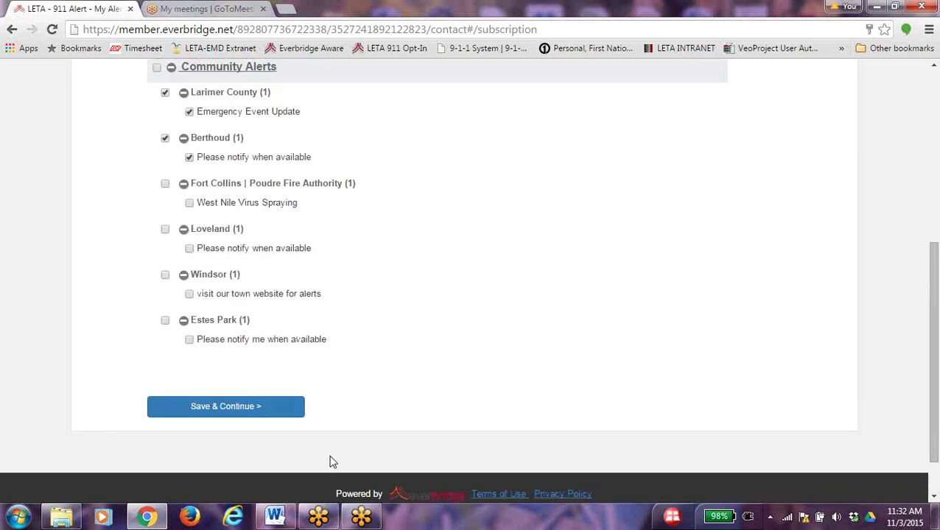
click(215, 409)
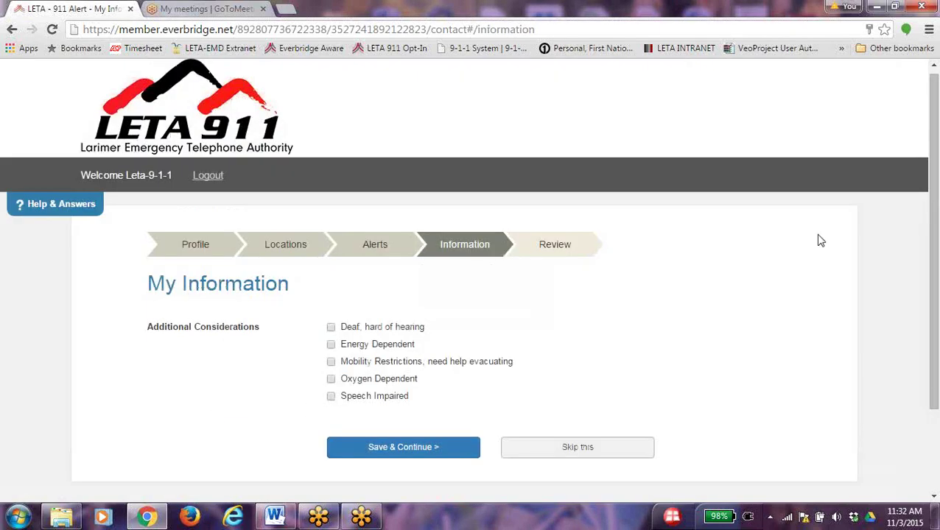
Record Mobility Restrictions (needs help evacuating) as an additional consideration and save
drag(933, 236, 934, 243)
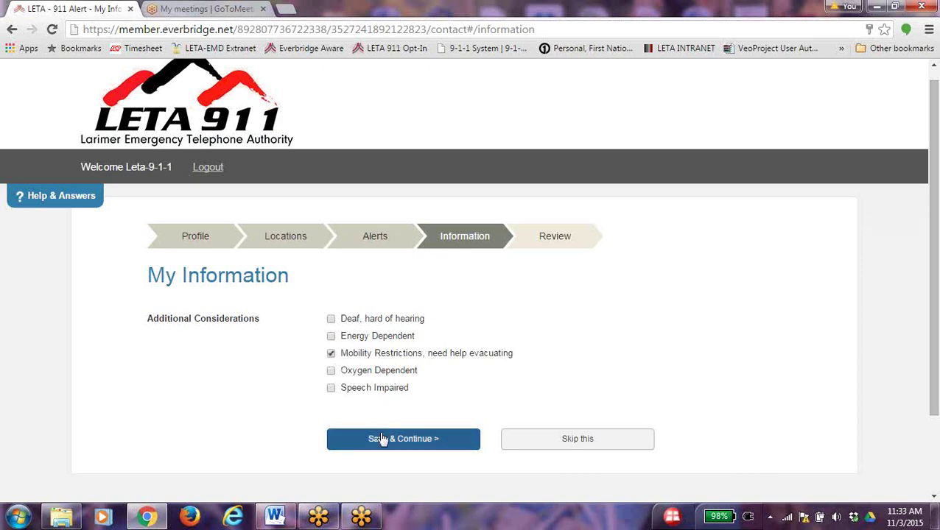
click(331, 353)
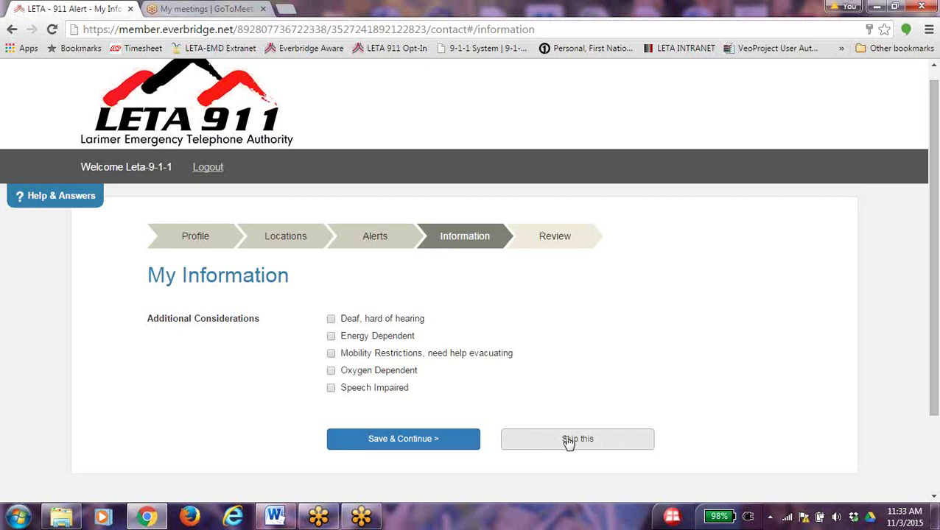
click(332, 354)
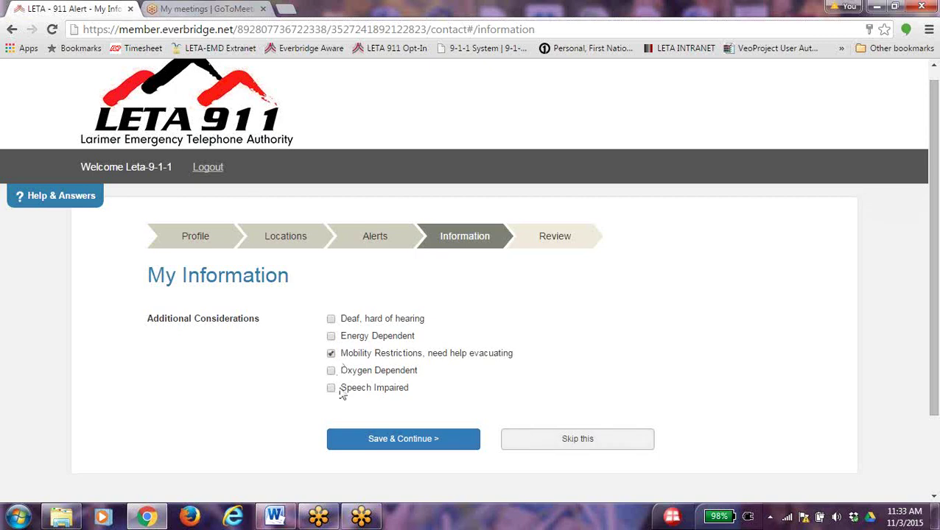
click(369, 440)
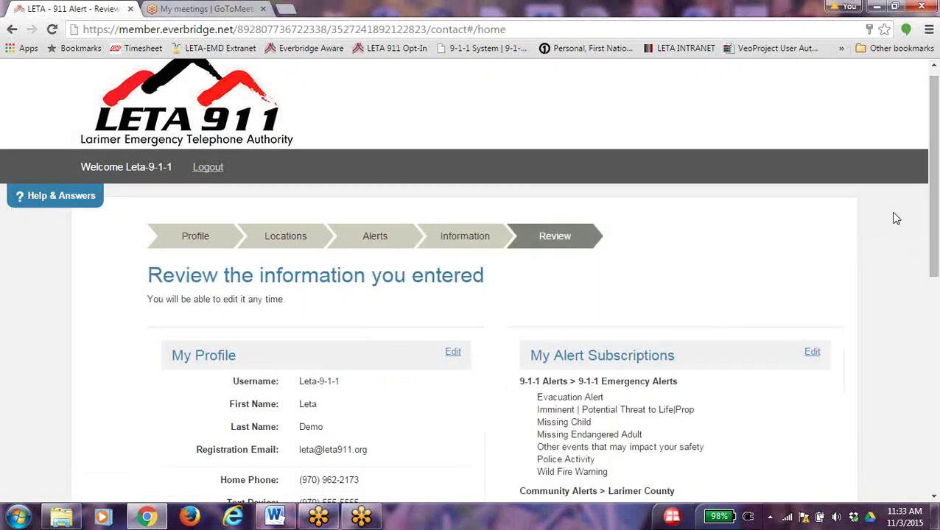
Finish the review to create the alert profile, then bring the LETA 911 Word document forward
drag(931, 171, 934, 259)
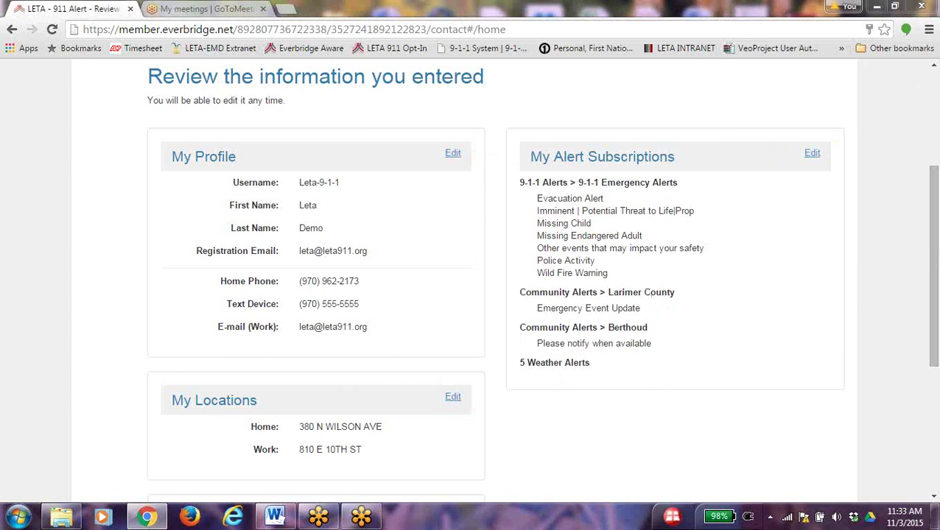
drag(933, 185, 932, 286)
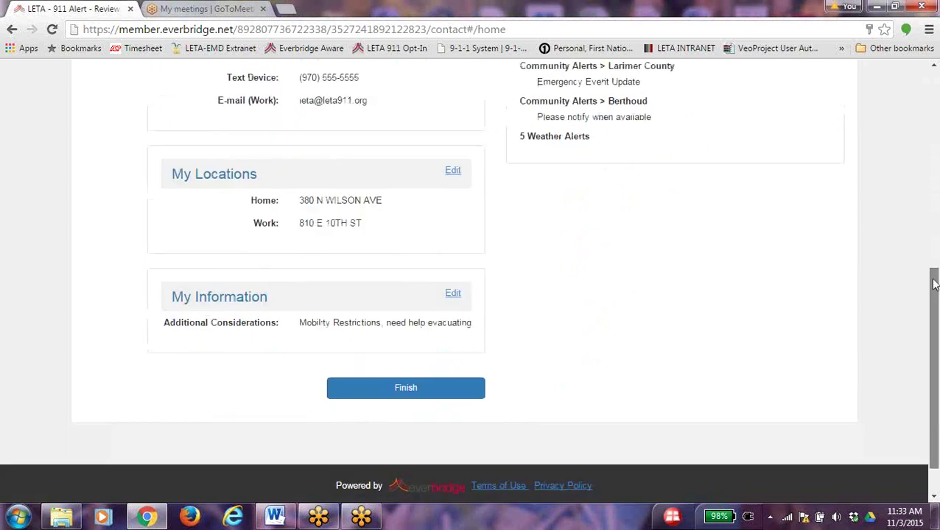
click(407, 390)
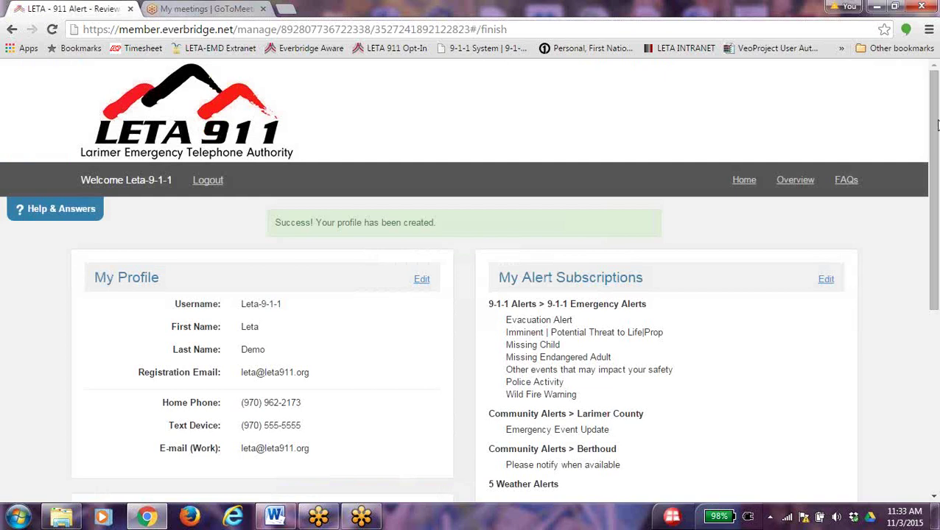
drag(937, 126, 935, 277)
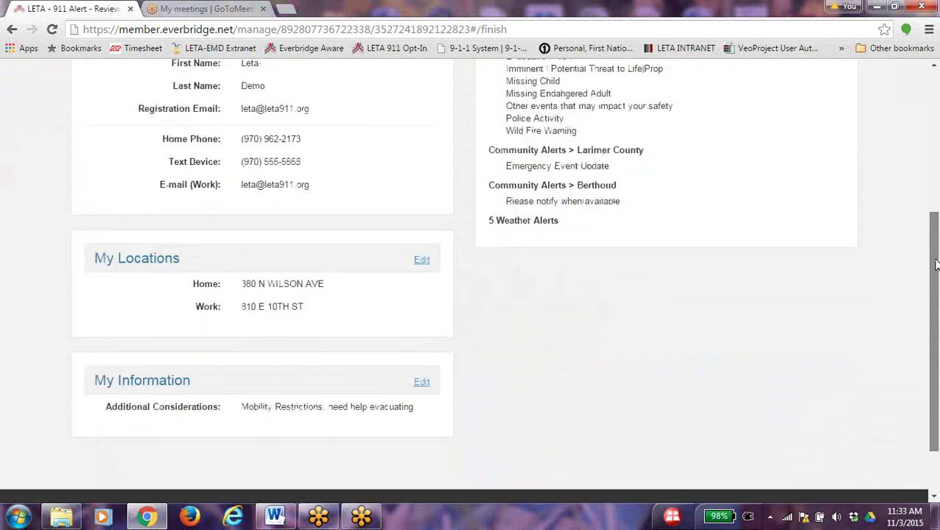
click(276, 517)
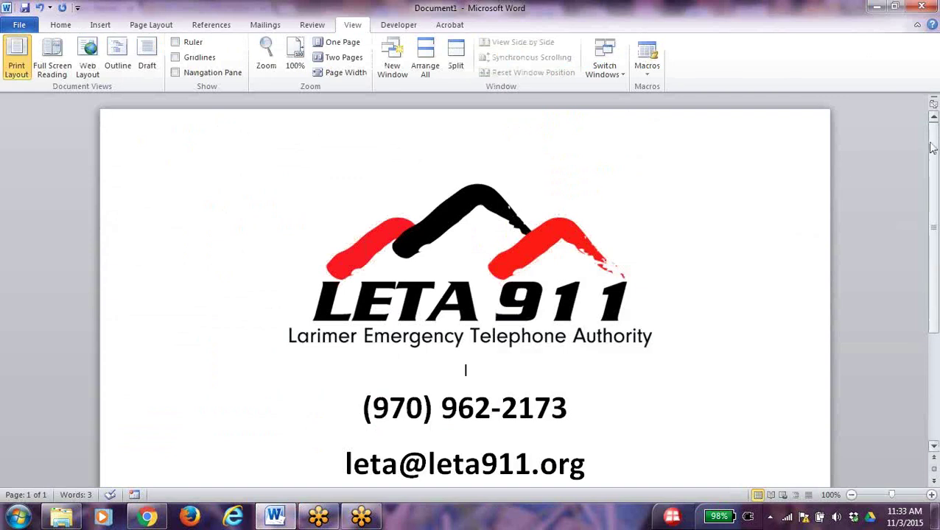
drag(932, 148, 936, 163)
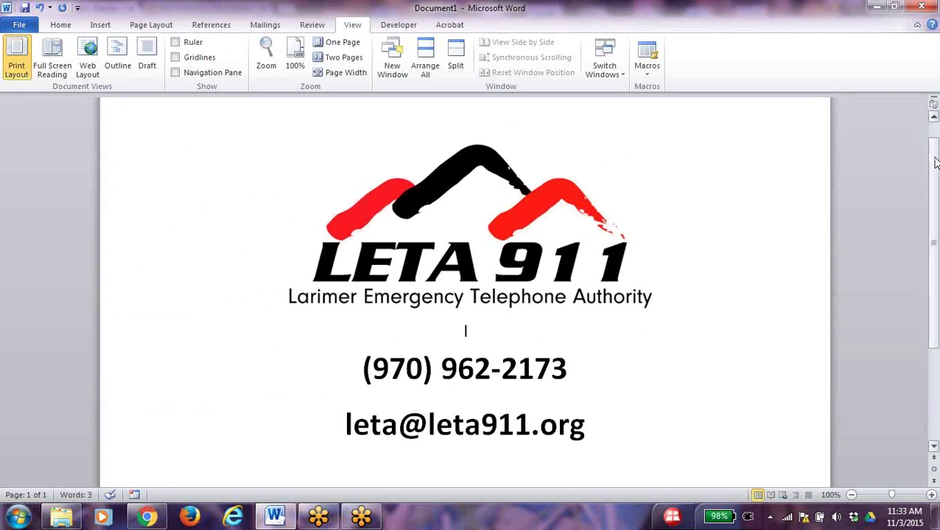